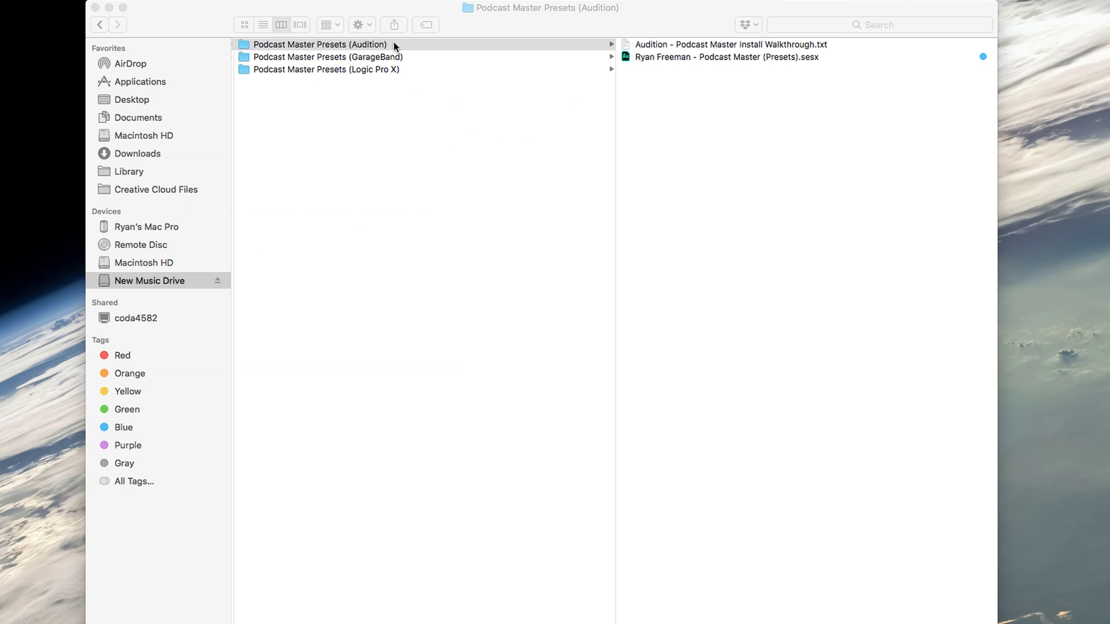
- Open the Podcast Master Presets (Audition) folder on New Music Drive in Finder's column view
left_click(244, 46)
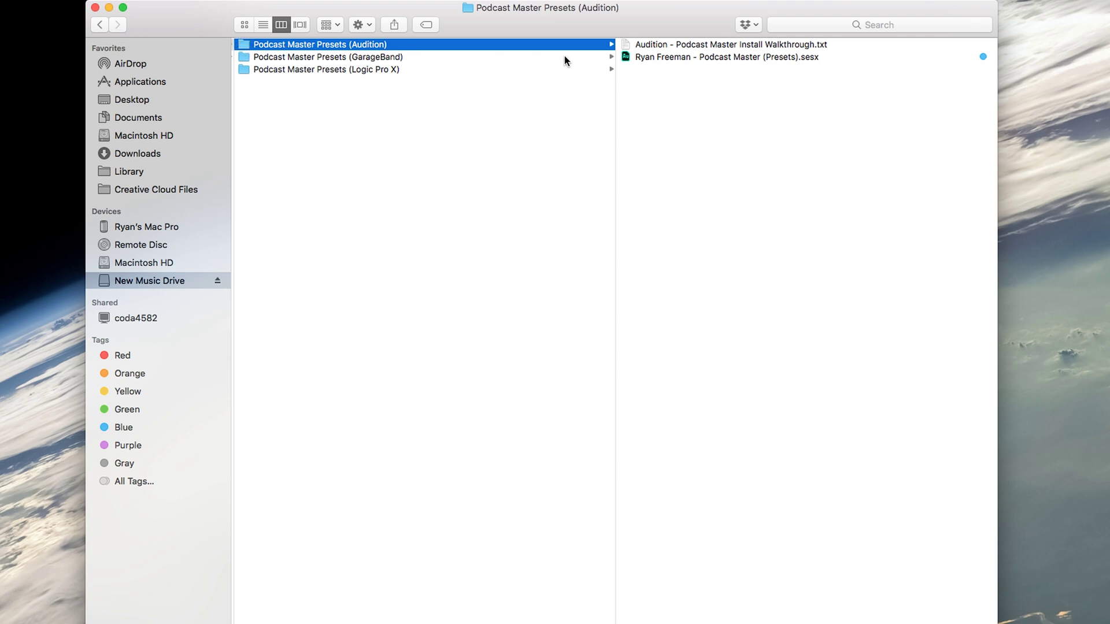
left_click(663, 58)
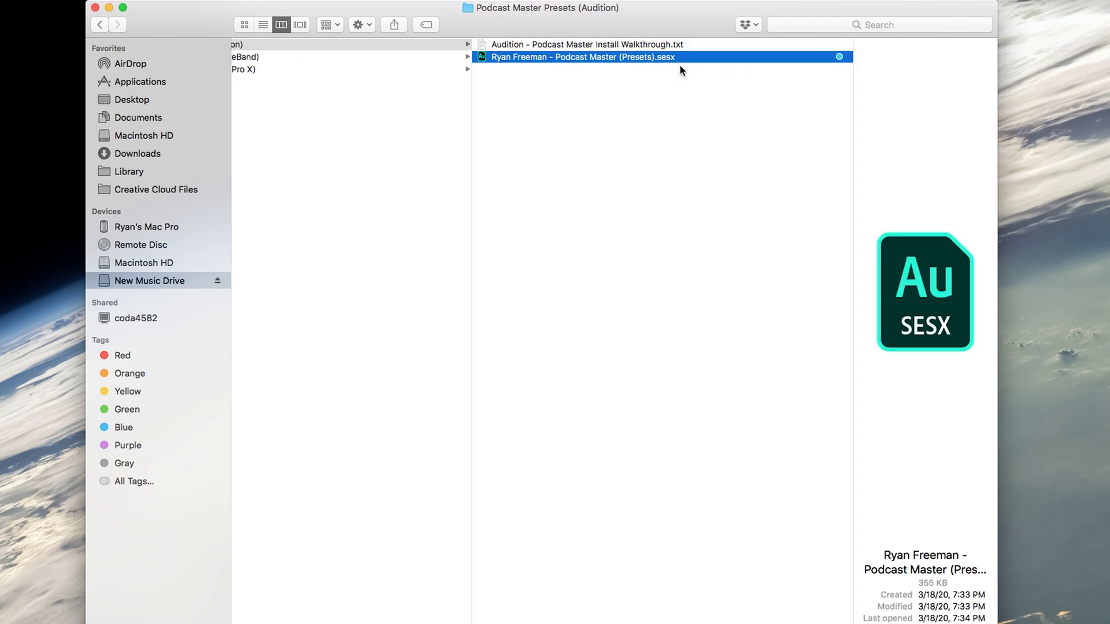
left_click(503, 44)
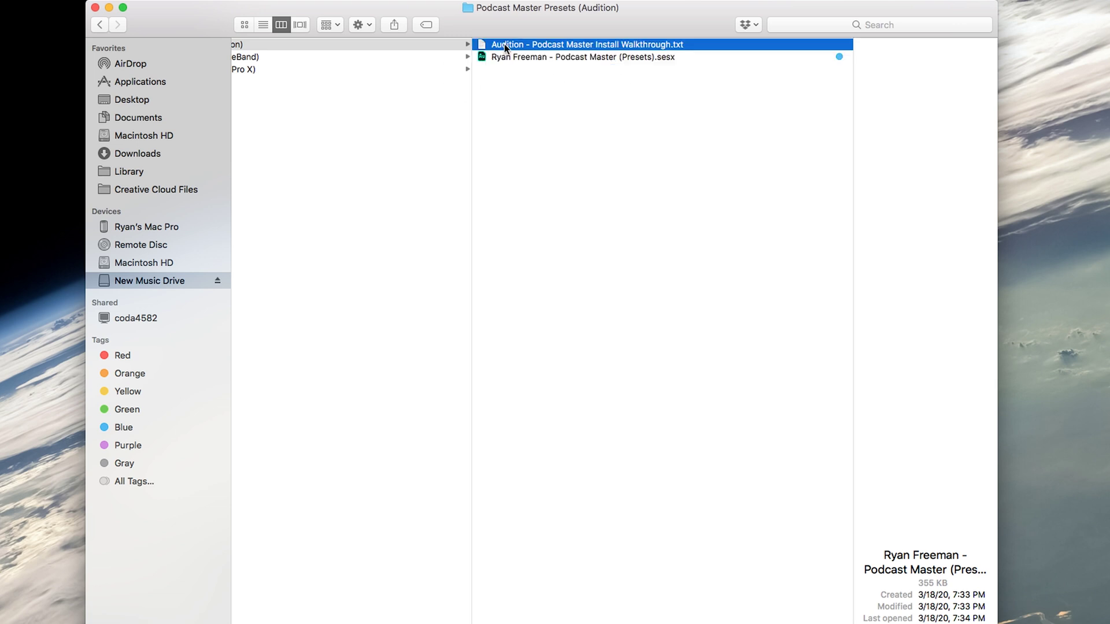
key("space")
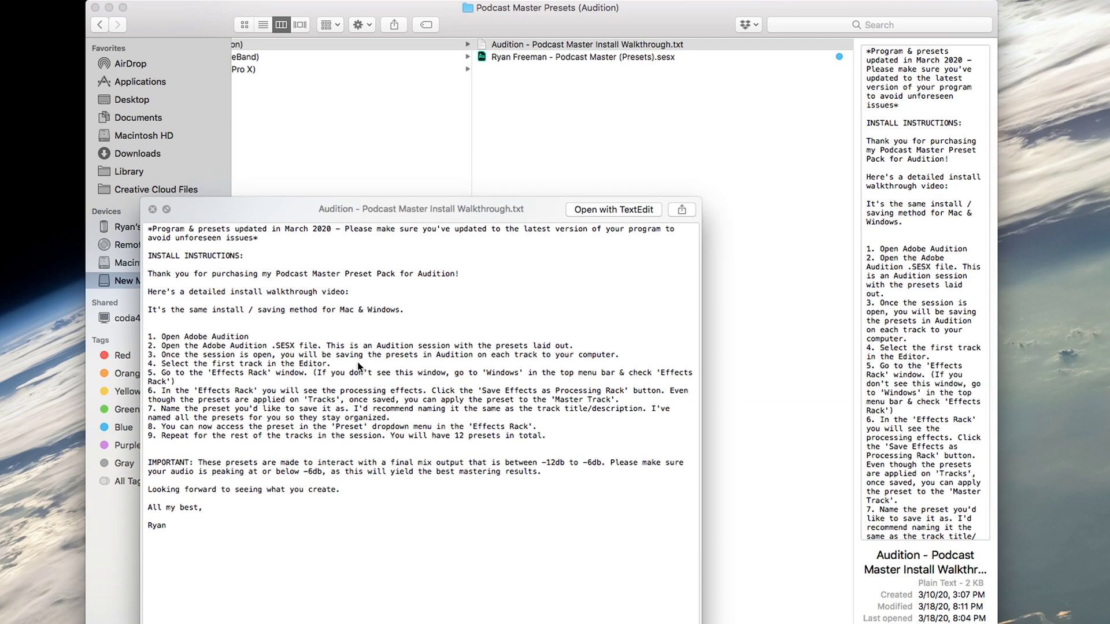
key("space")
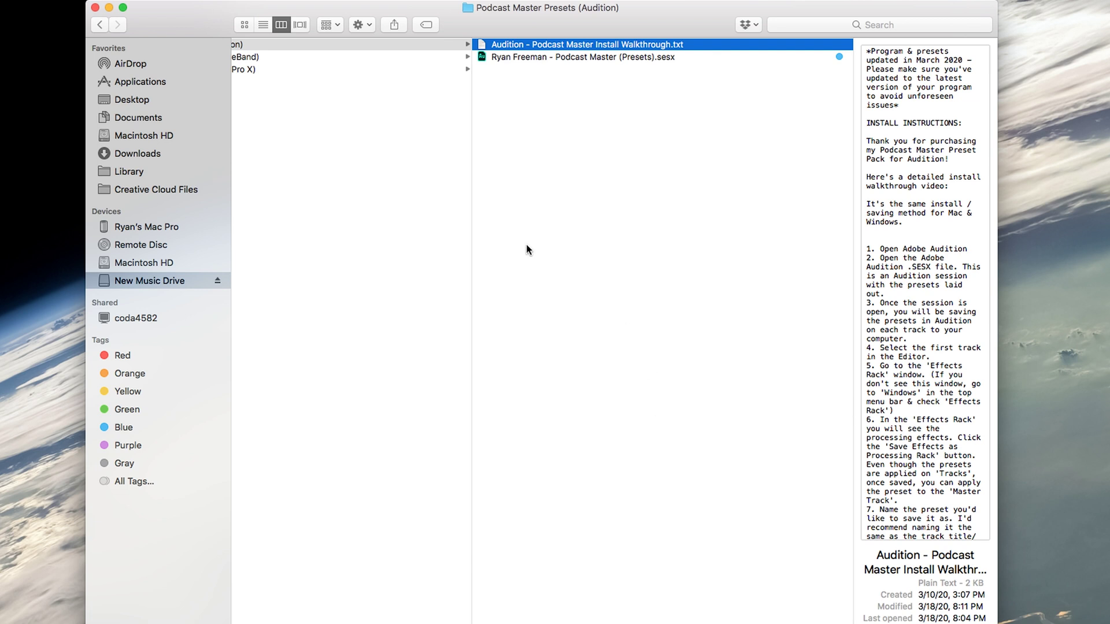
key("super+shift+p")
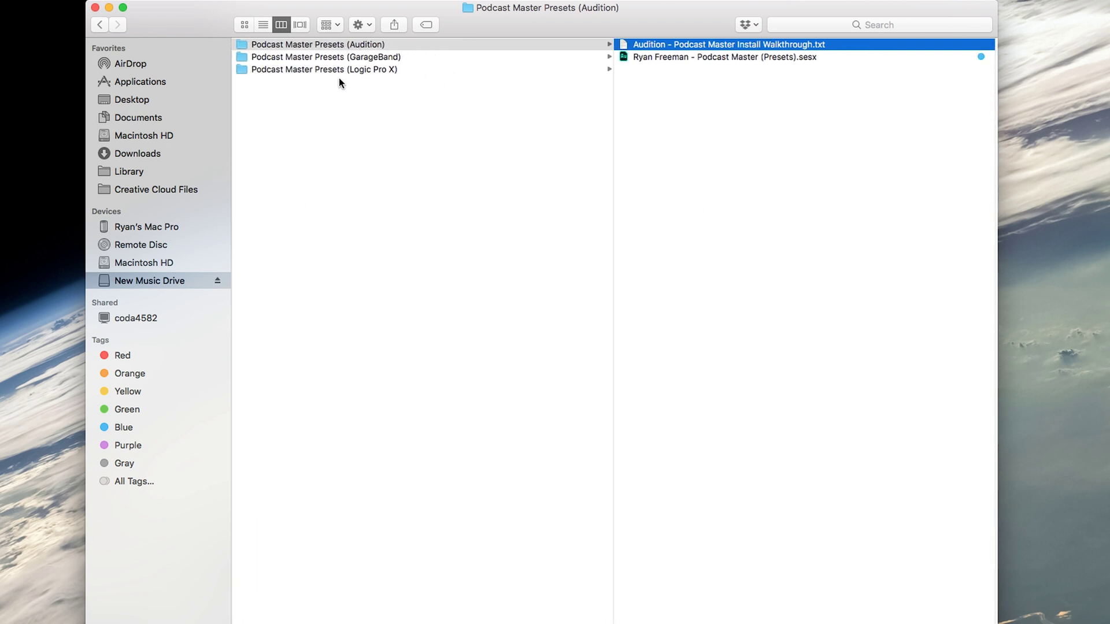
- Scroll the Finder columns and select the Ryan Freeman - Podcast Master (Presets).sesx file
scroll(423, 74, "left", 5)
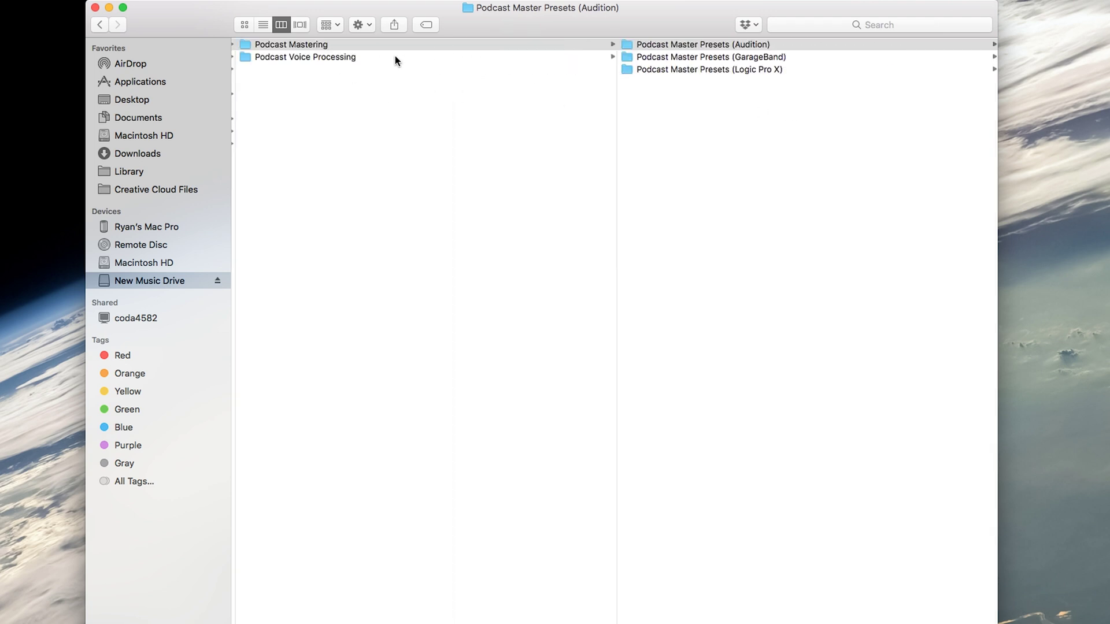
scroll(308, 65, "right", 1)
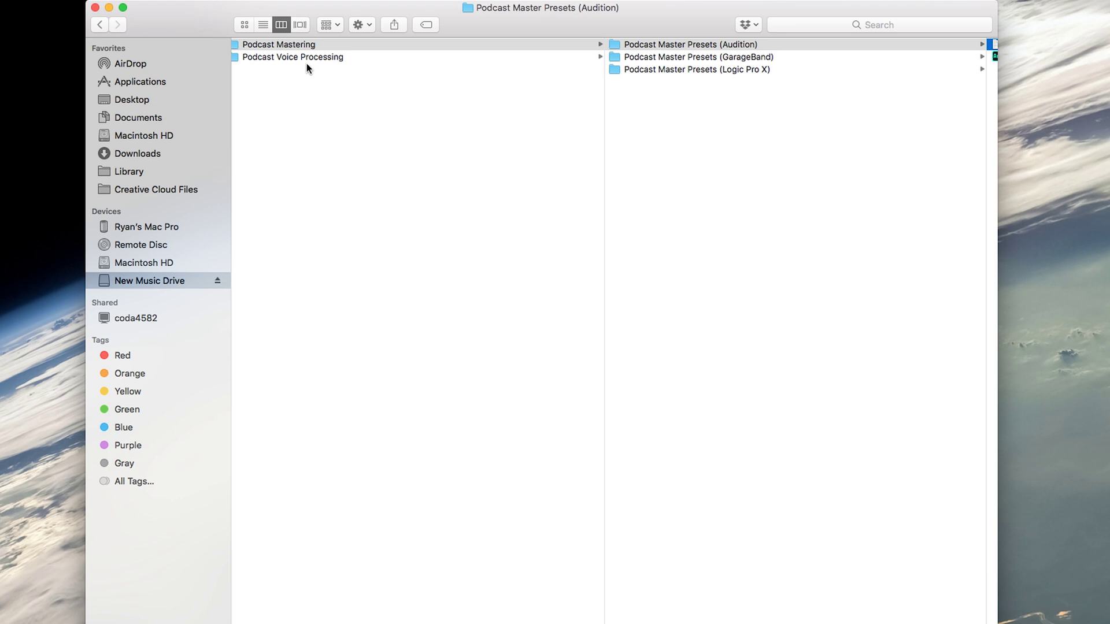
scroll(307, 61, "right", 10)
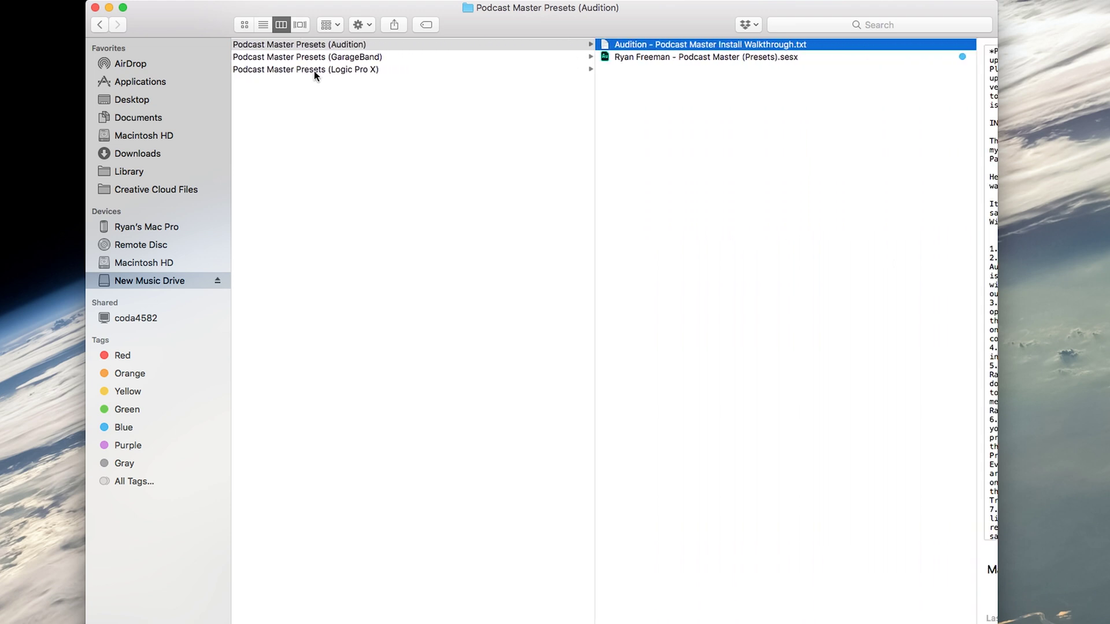
scroll(463, 80, "right", 1)
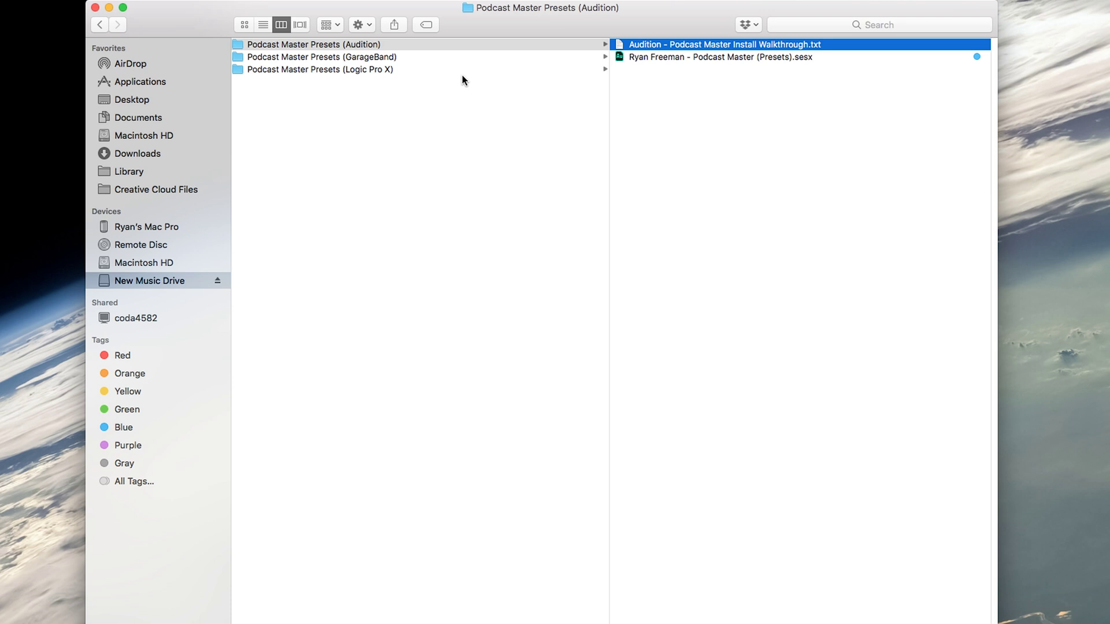
scroll(463, 75, "right", 8)
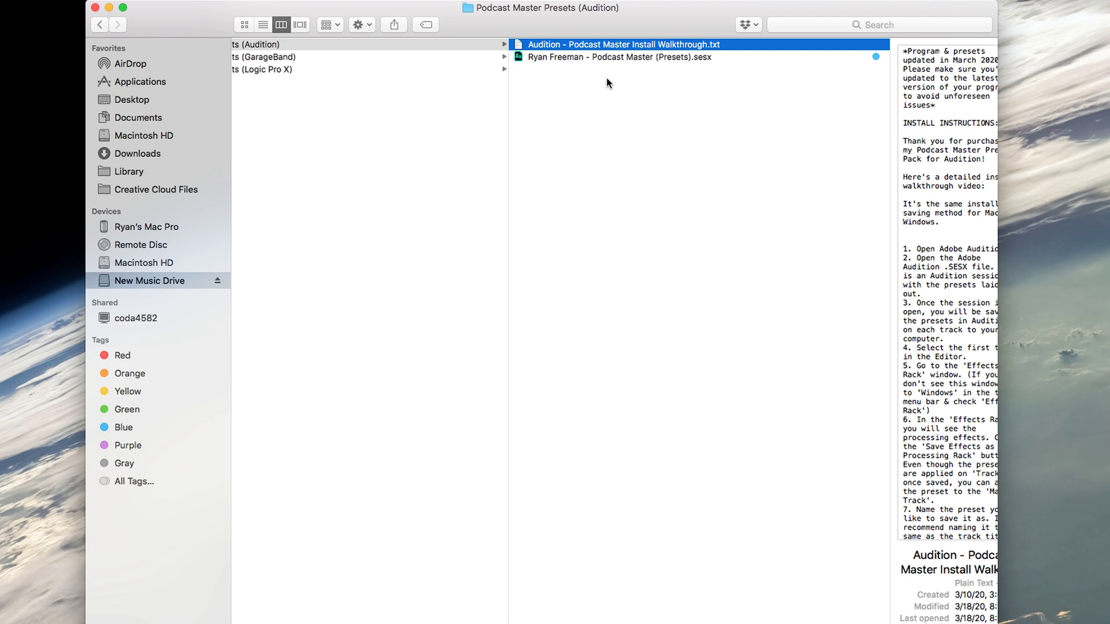
left_click(556, 57)
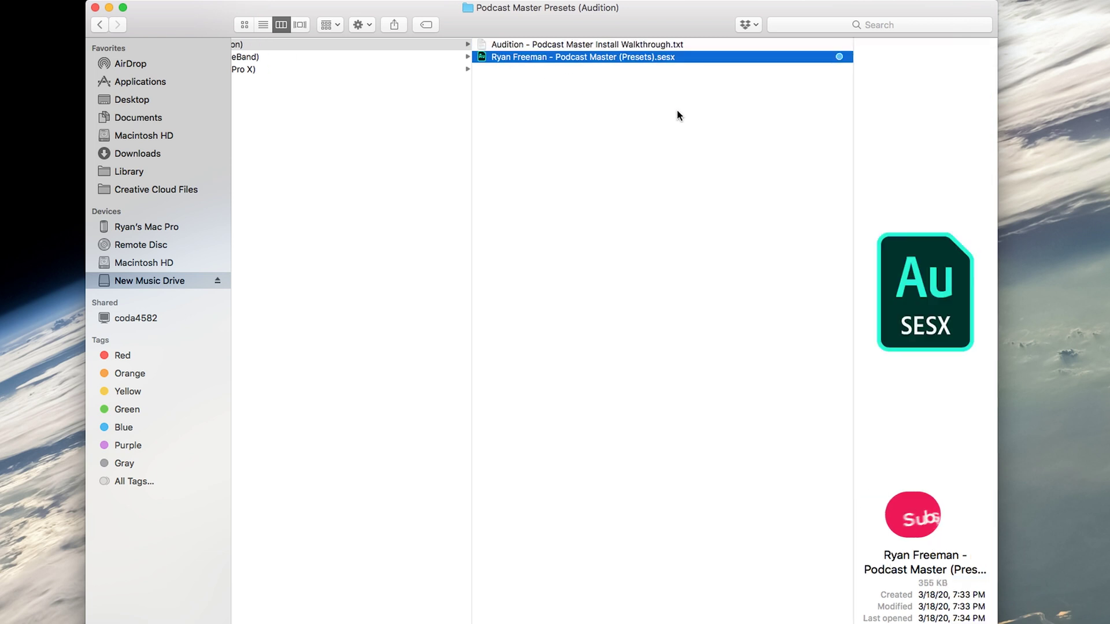
- Open the presets .sesx in Audition and inspect the Classic 01 Light and Master tracks' effect chains
double_click(482, 58)
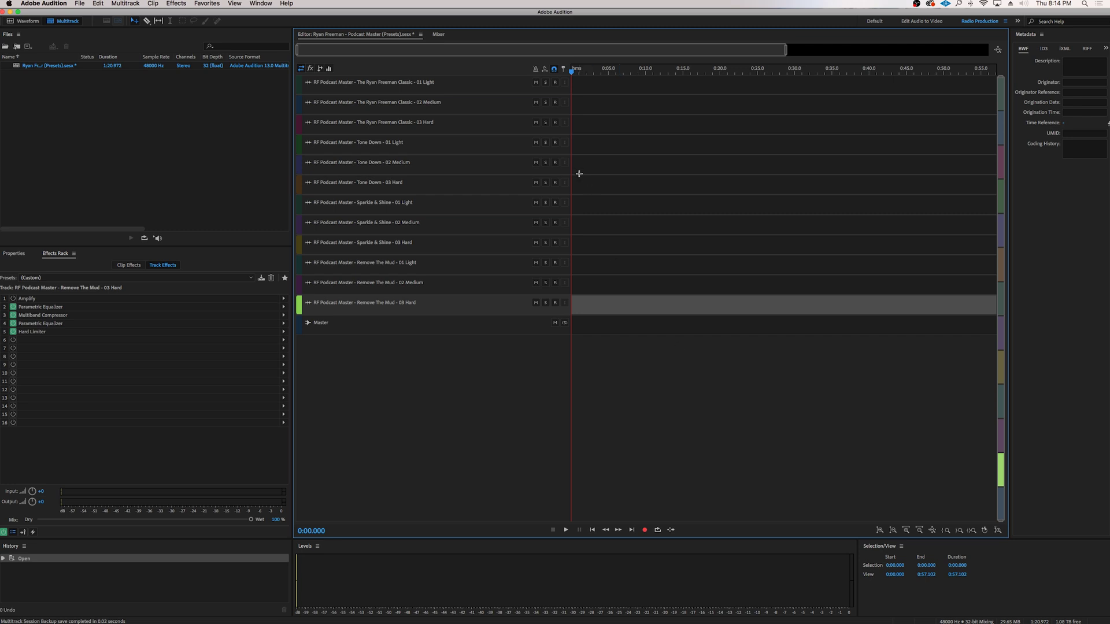
left_click(483, 89)
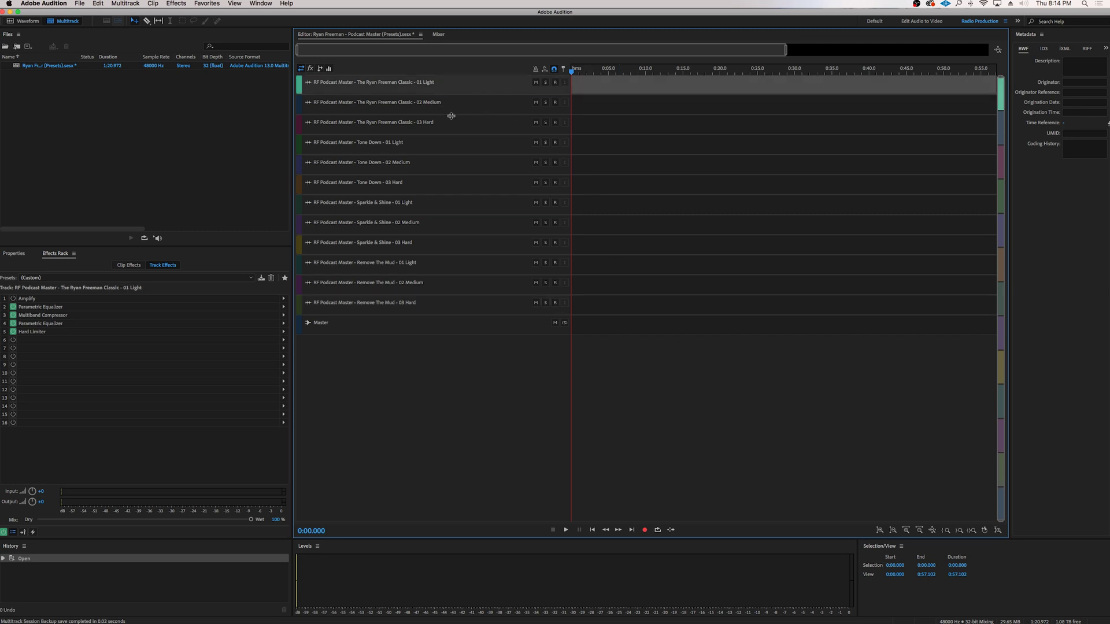
left_click(316, 327)
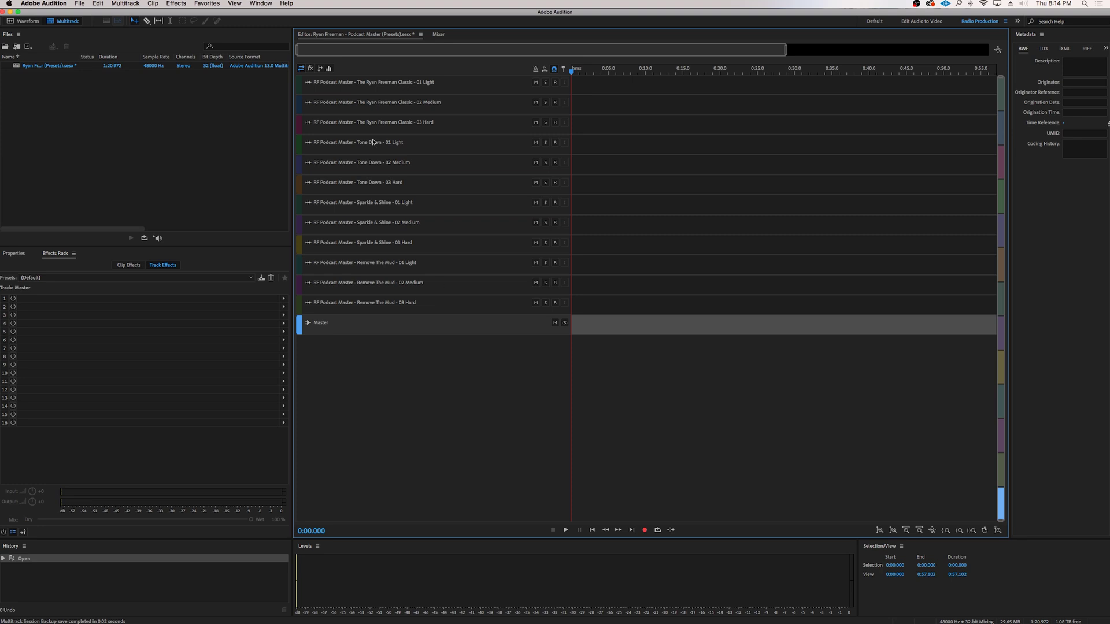
left_click(300, 88)
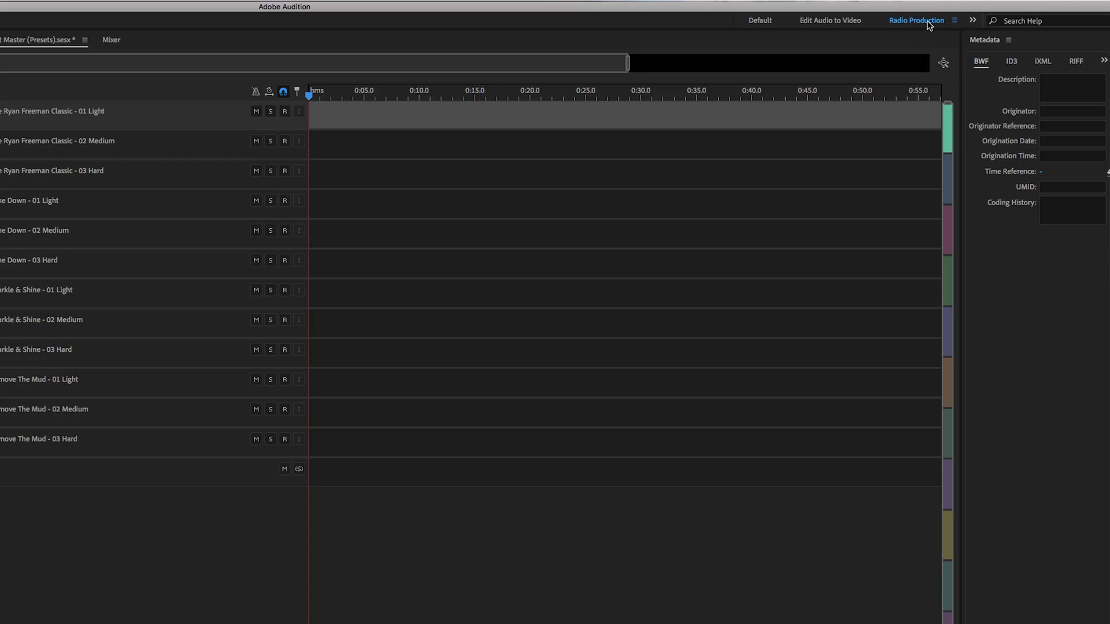
- Compare the Edit Audio to Video and Default workspaces, then return to Radio Production
left_click(831, 21)
left_click(764, 21)
left_click(817, 22)
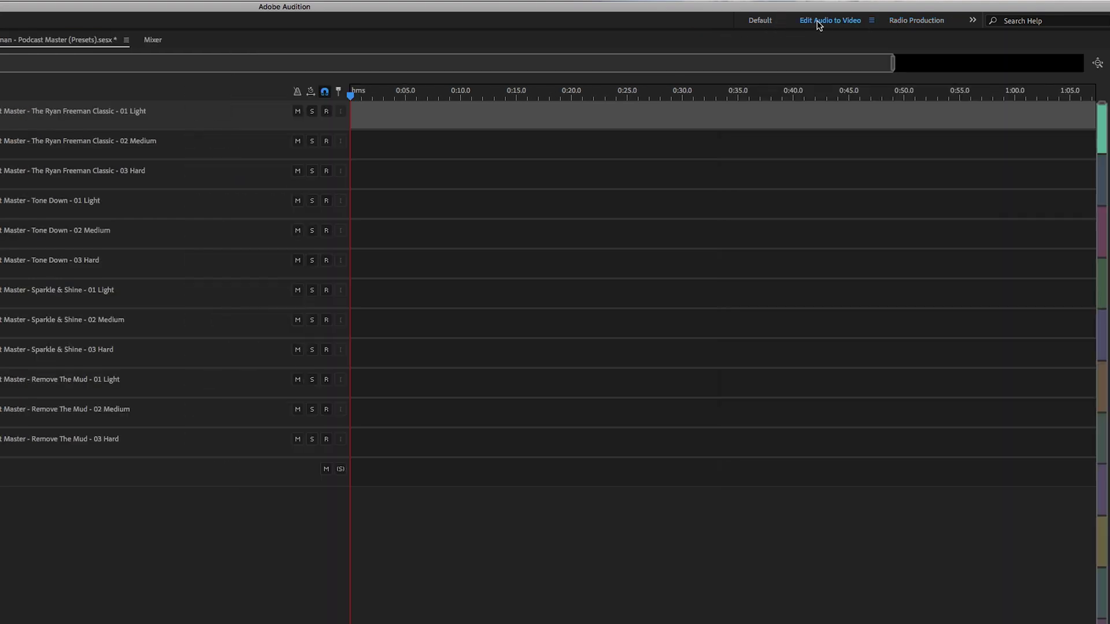
left_click(918, 22)
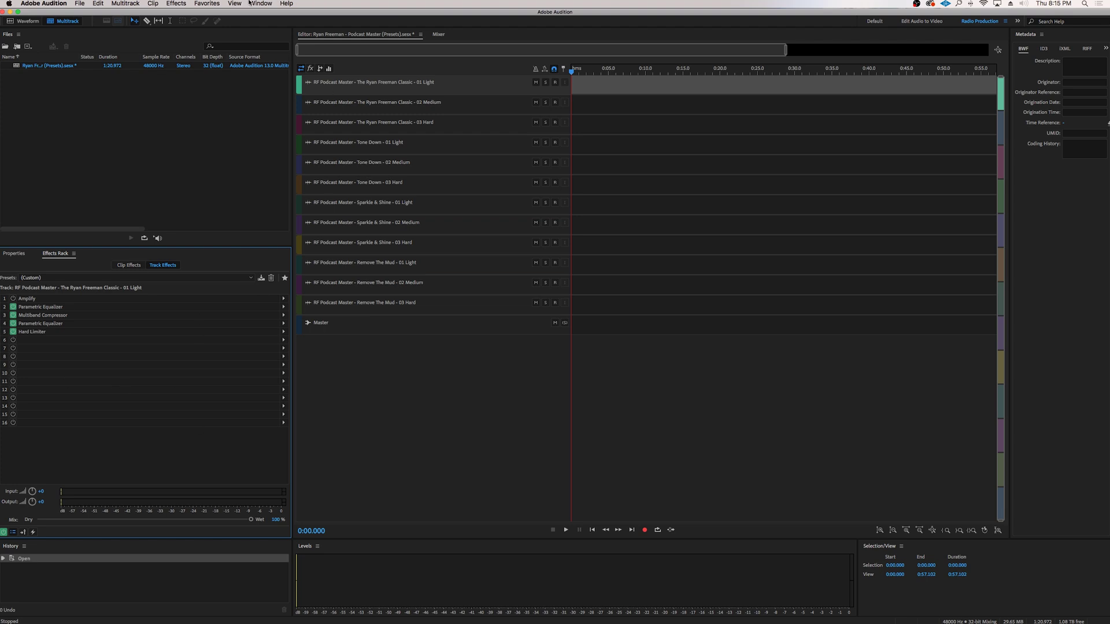
left_click(250, 3)
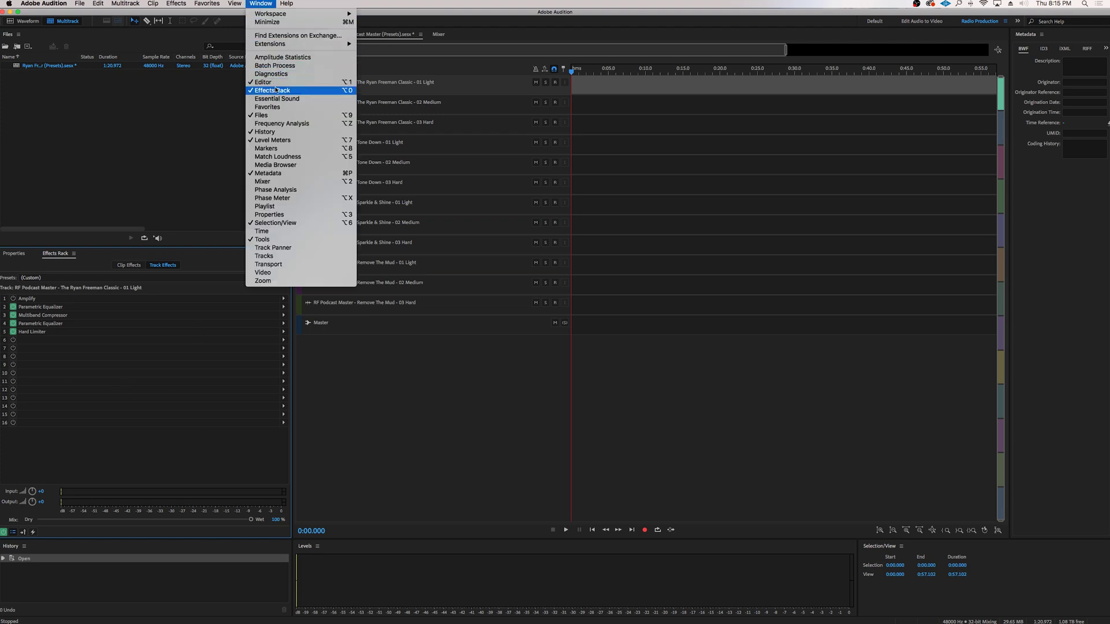
- Toggle the Effects Rack panel off and back on, then select the Classic 01 Light track's full name
left_click(289, 92)
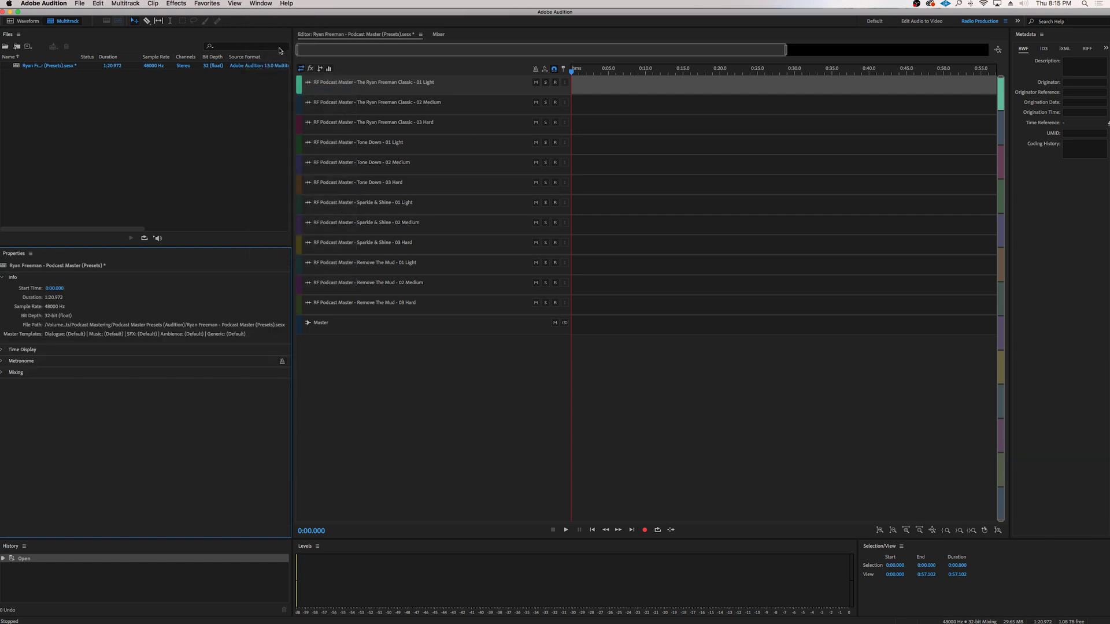
left_click(260, 3)
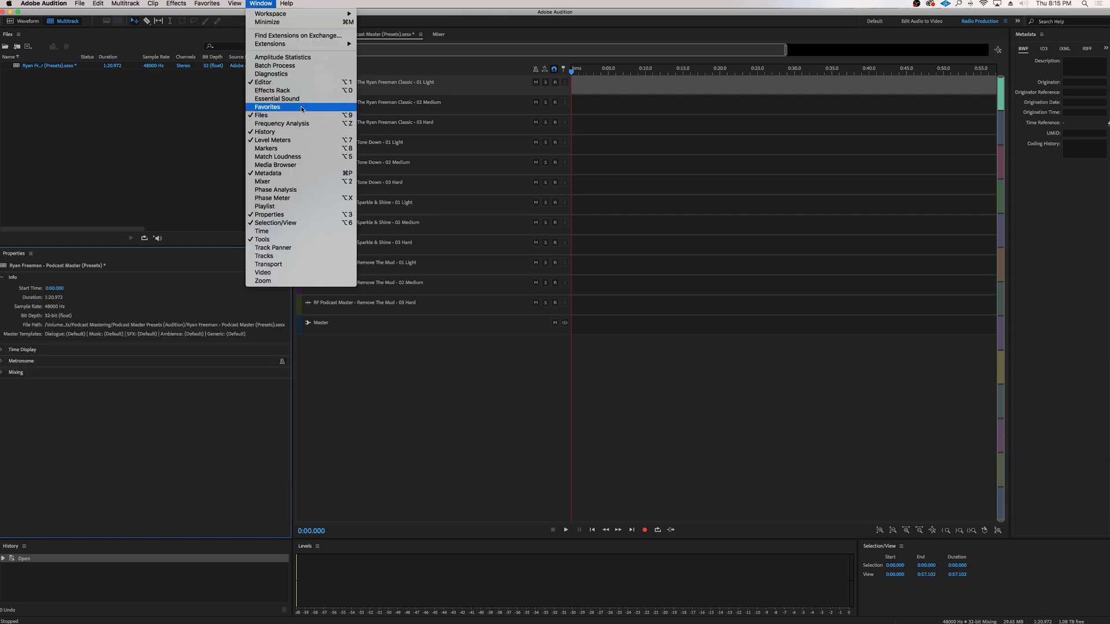
left_click(303, 91)
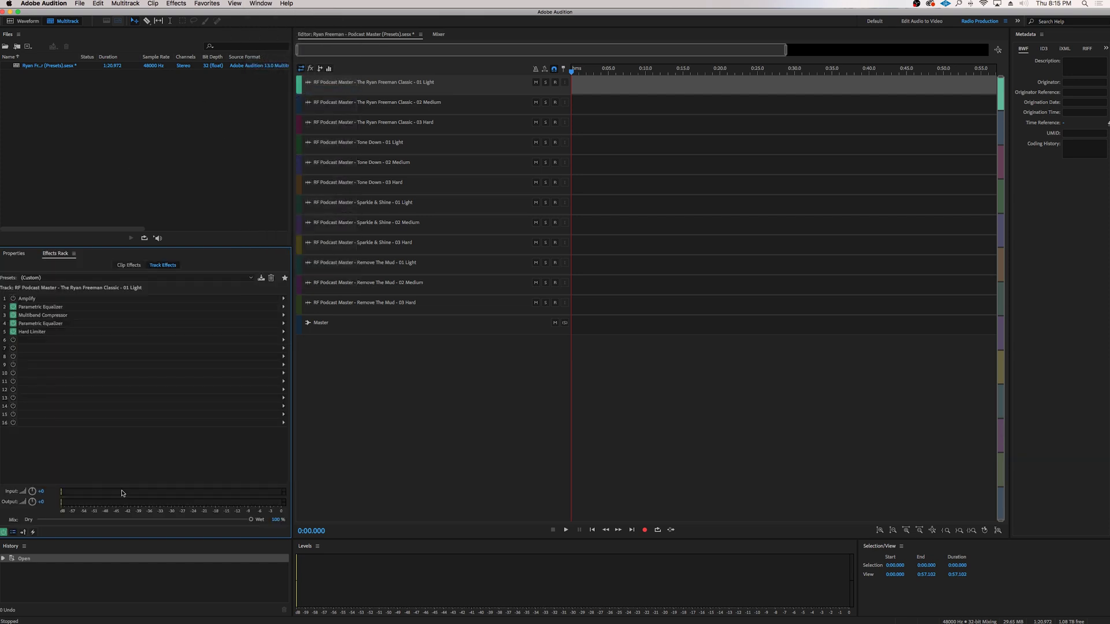
left_click(301, 91)
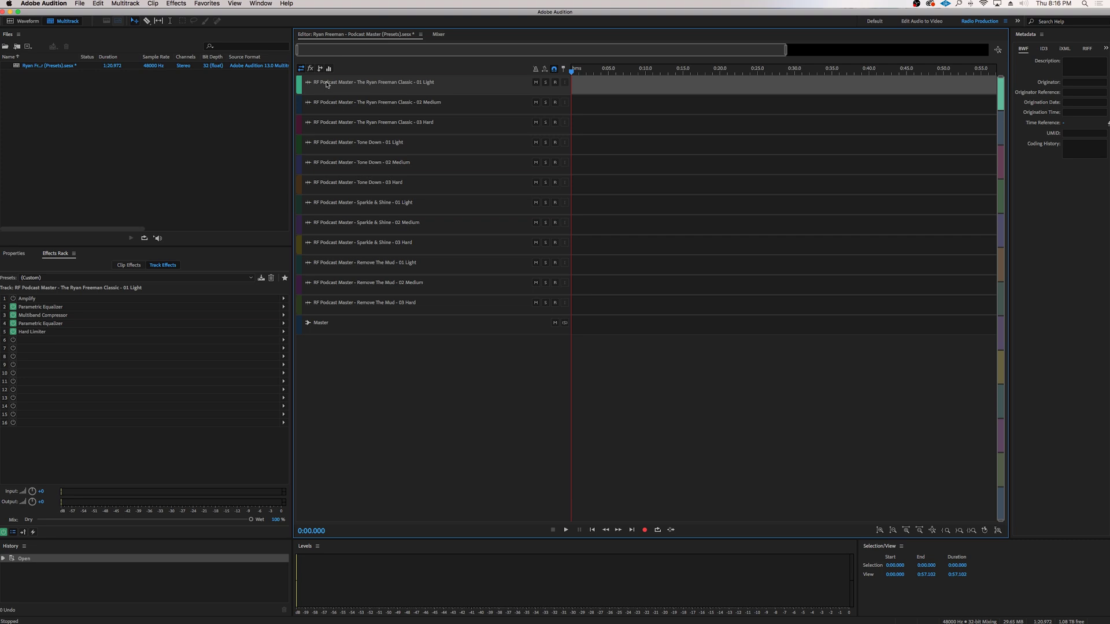
left_click(327, 83)
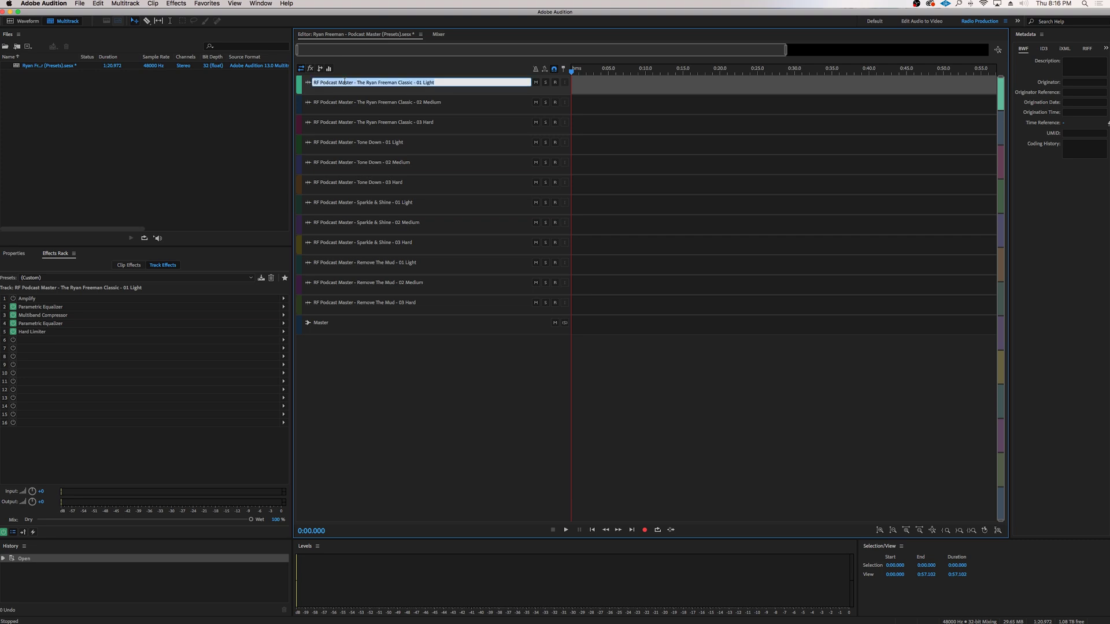
- Save the chain as rack preset 'RF Podcast Master - The Ryan Freeman Classic - 01 Light', overwriting the old one
key("Return")
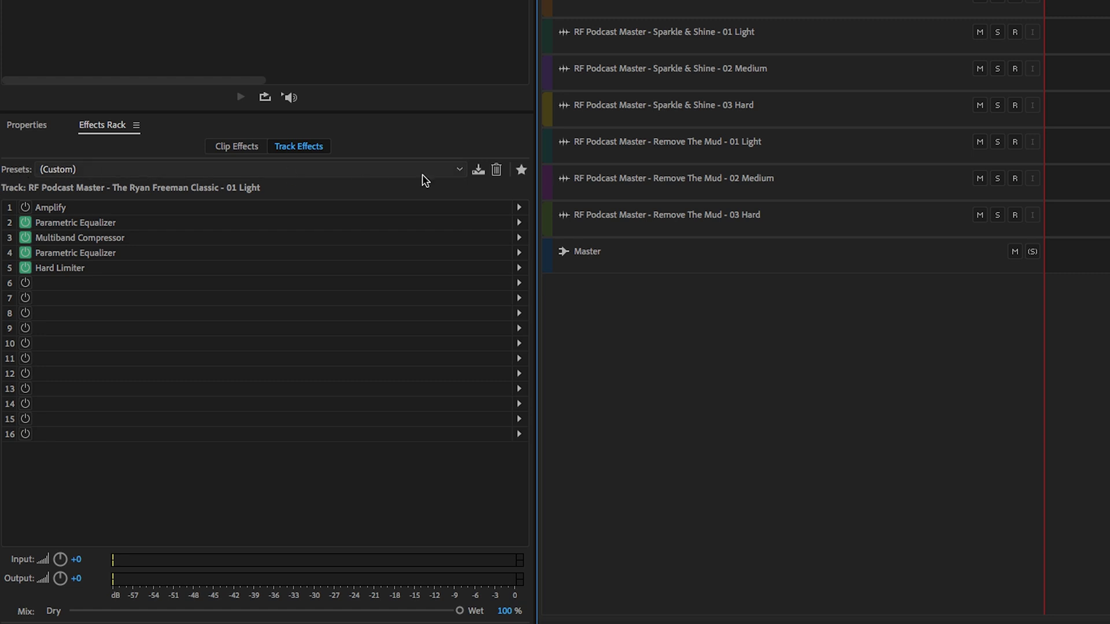
left_click(478, 170)
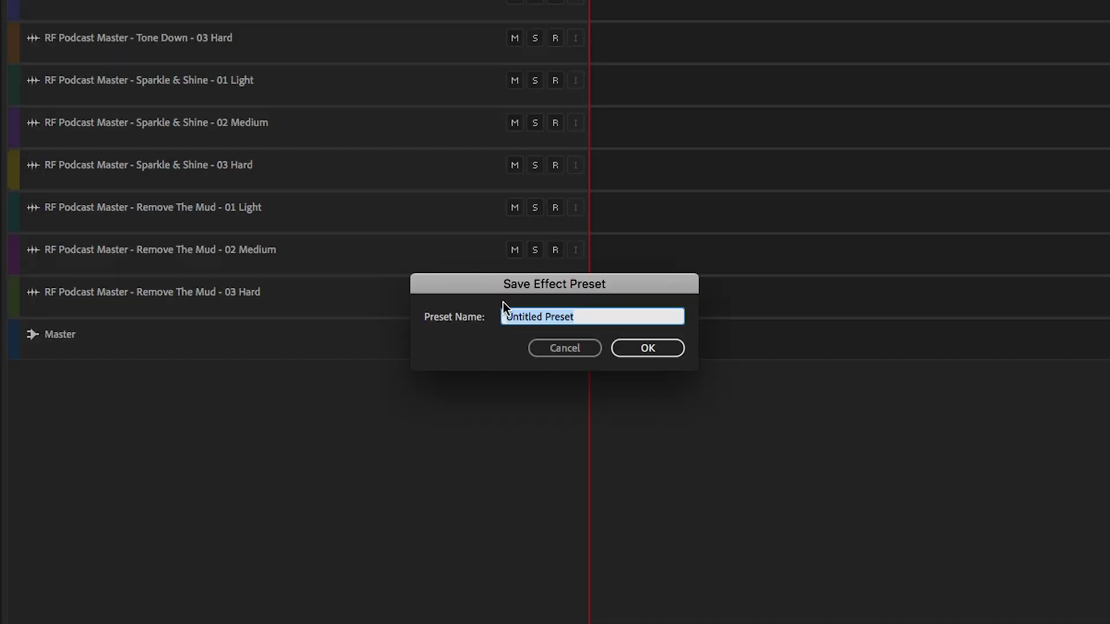
key("super+v")
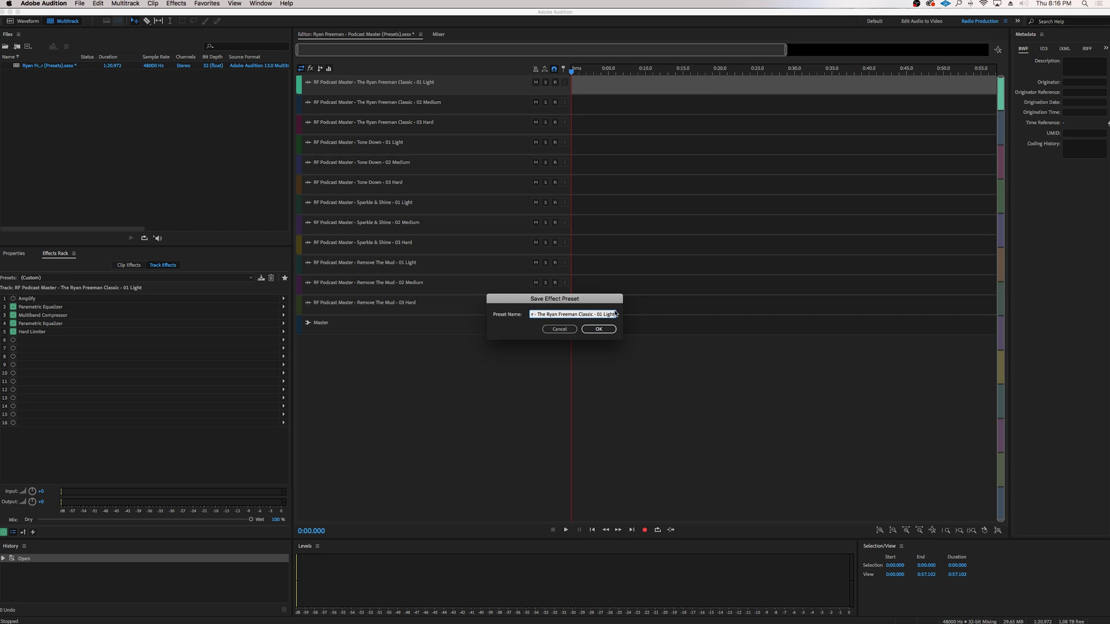
left_click(601, 330)
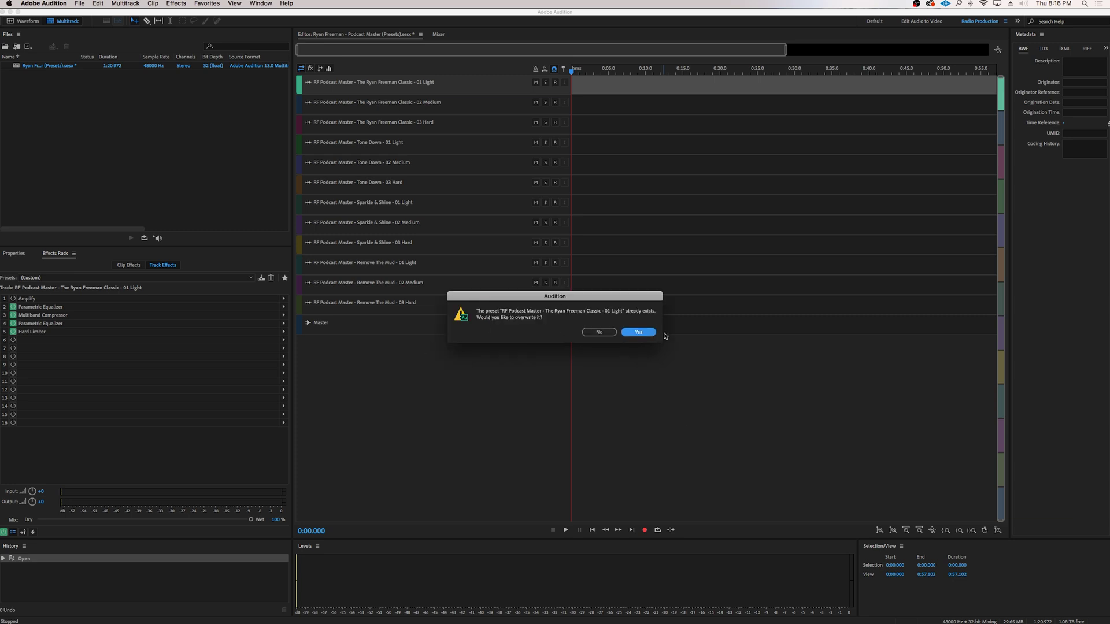
left_click(640, 333)
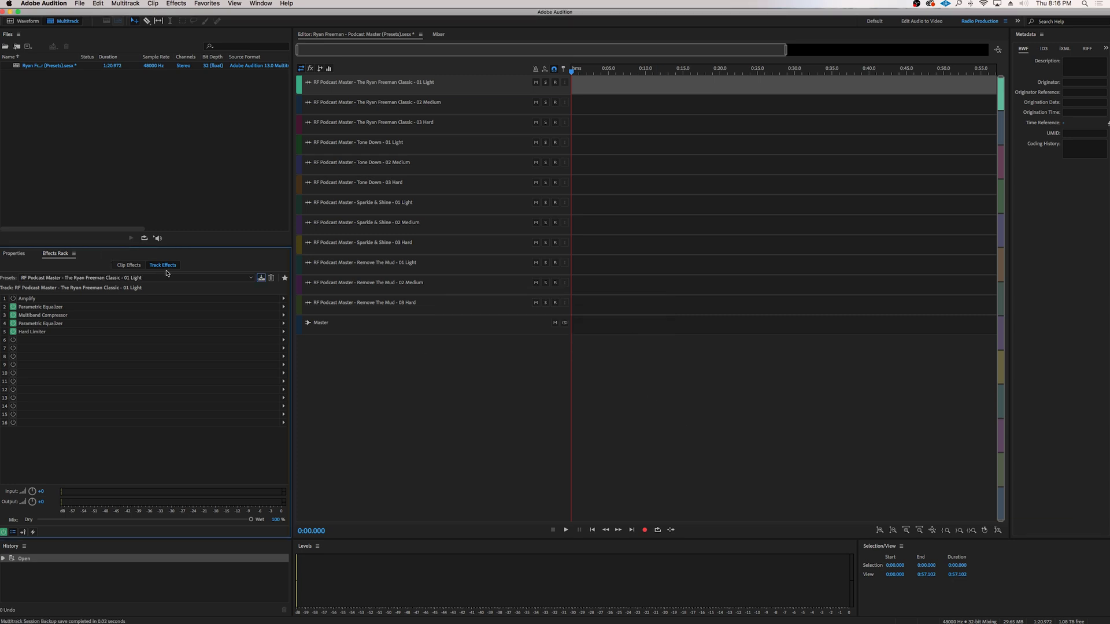
- Confirm 01 Light appears in the rack Presets list, then select the Classic 02 Medium track
left_click(190, 277)
left_click(353, 363)
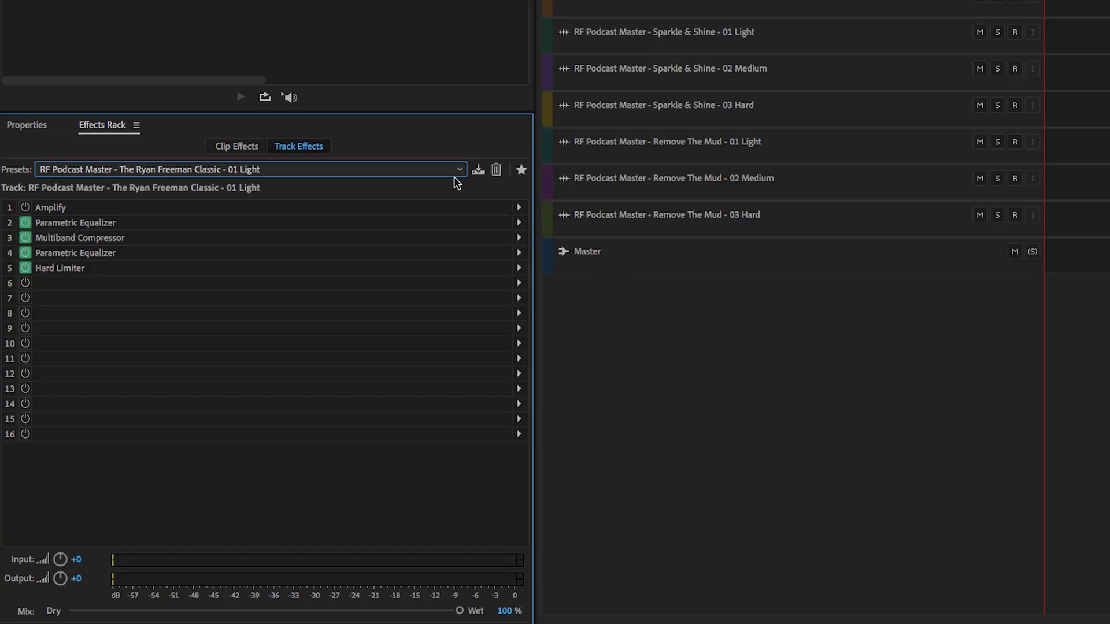
left_click(422, 170)
scroll(344, 228, "down", 6)
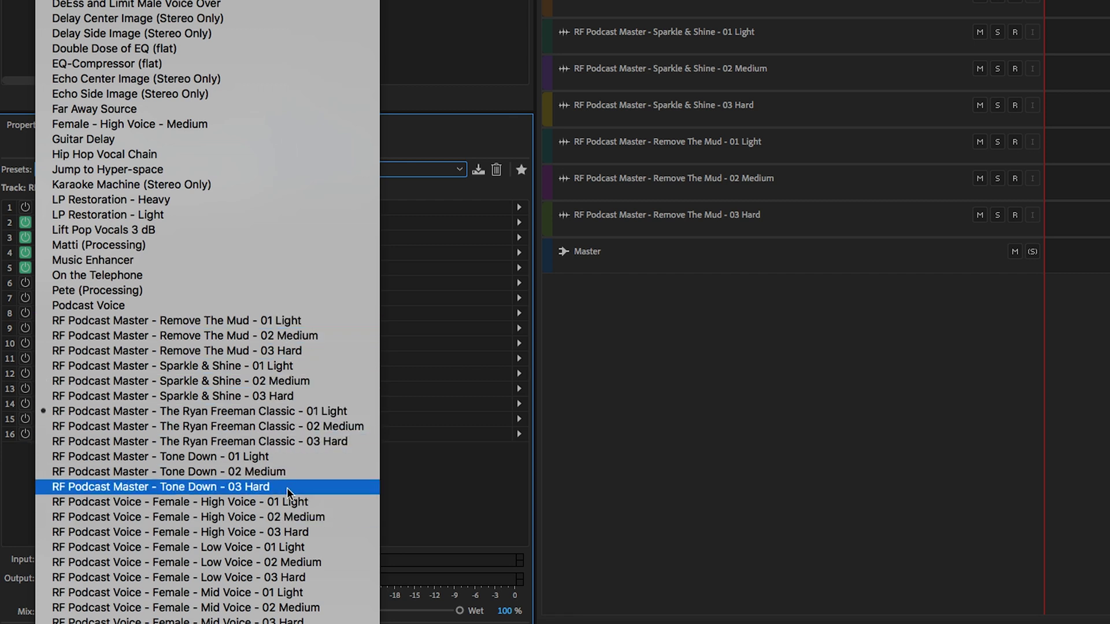
scroll(259, 439, "down", 1)
scroll(259, 439, "down", 4)
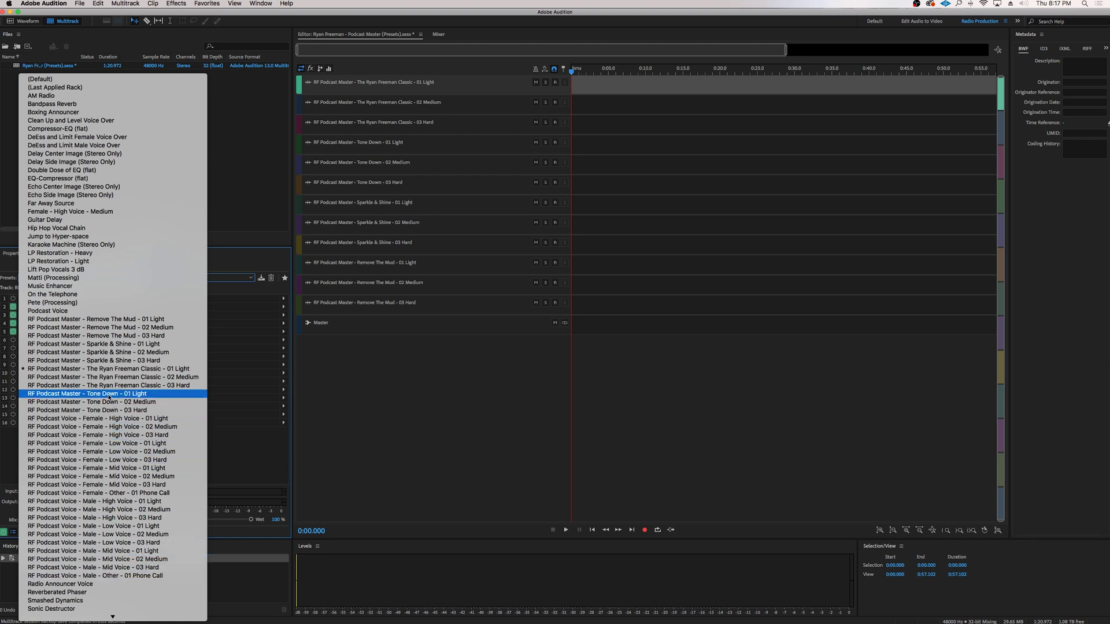
left_click(303, 88)
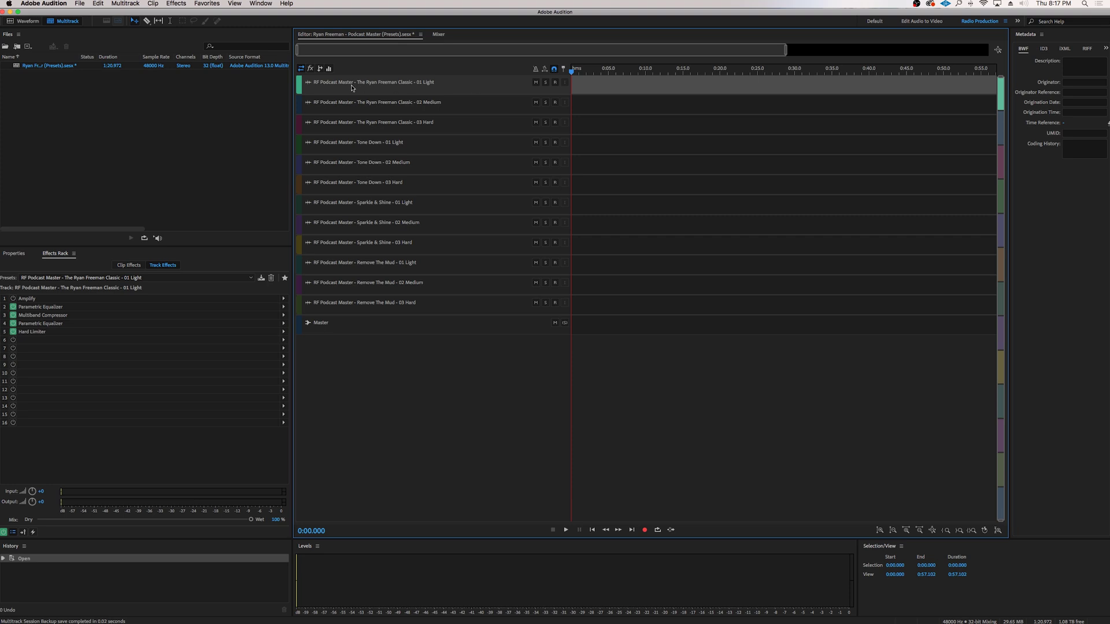
left_click(301, 104)
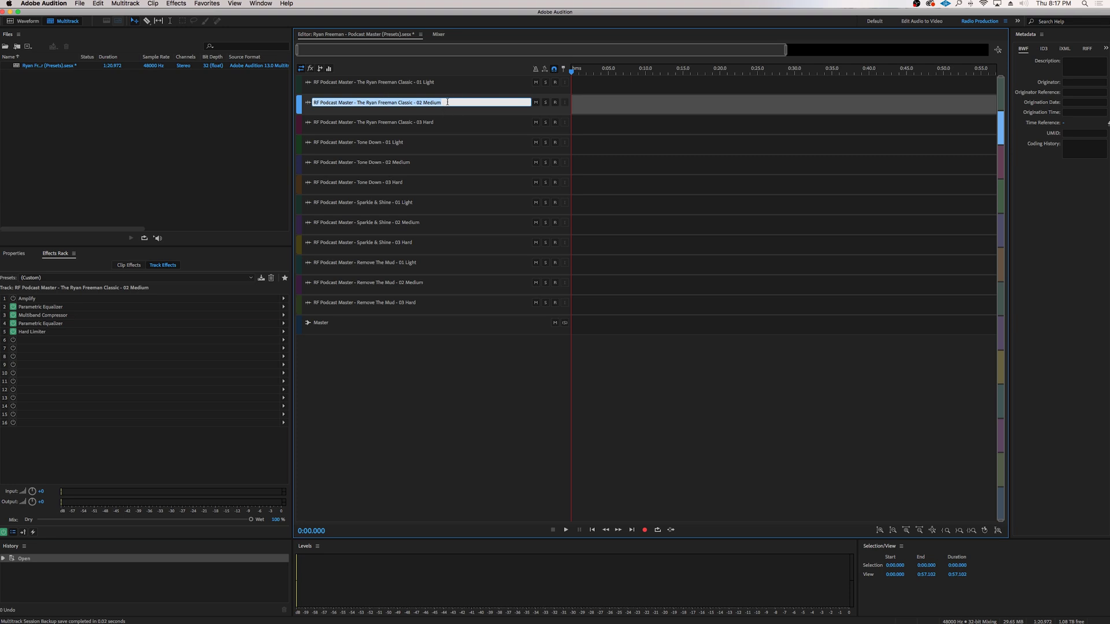
- Save the 02 Medium chain as a rack preset named after its track, overwriting the existing one
left_click(267, 291)
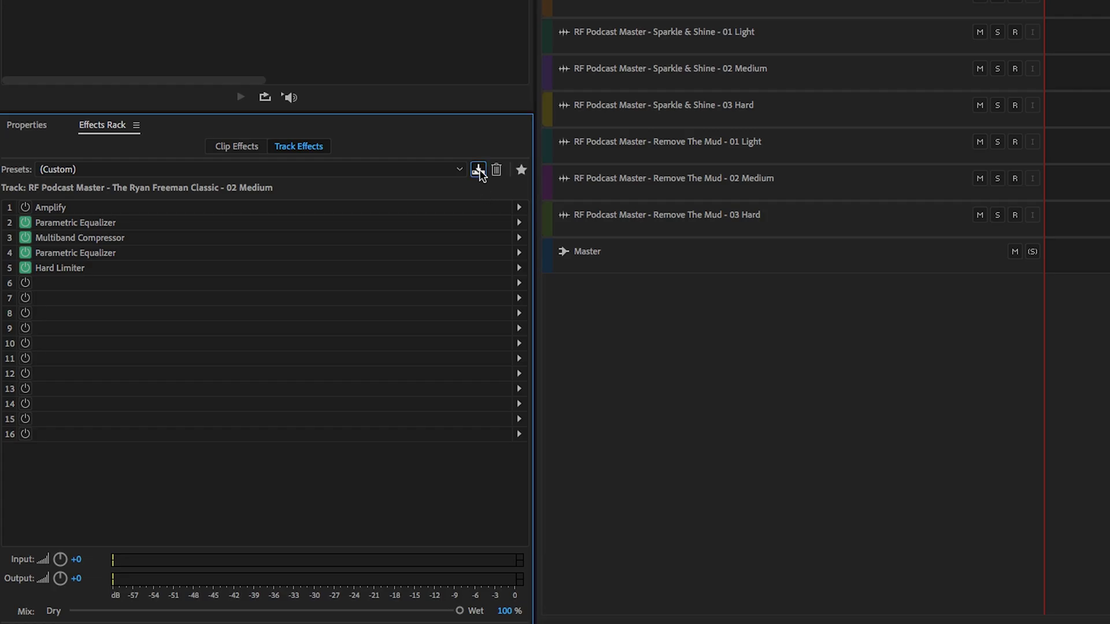
left_click(478, 170)
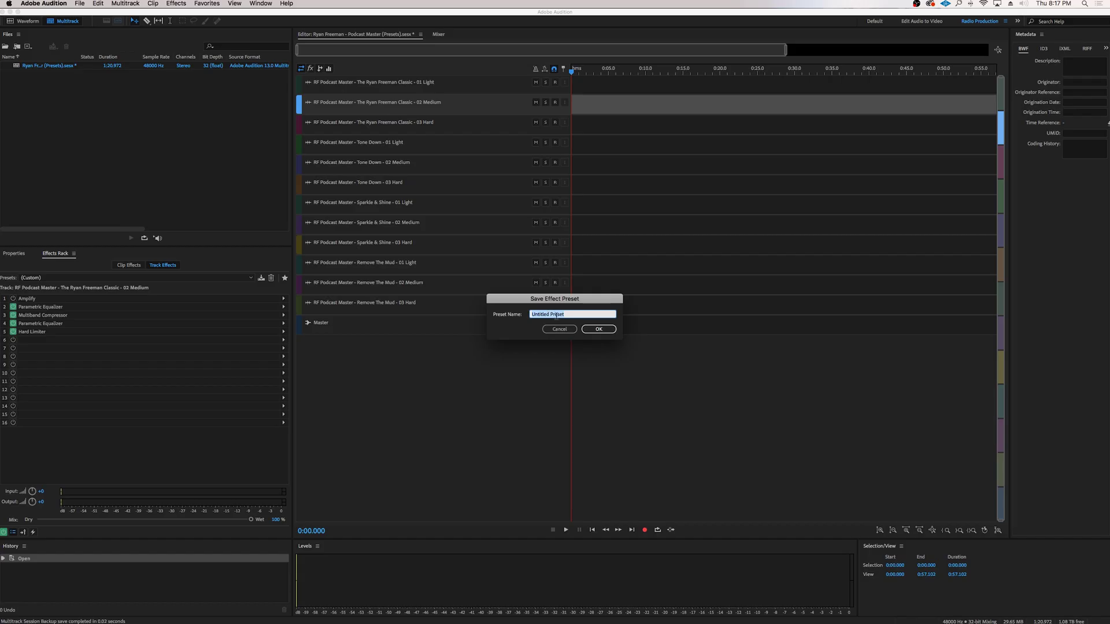
type("The Ryan Freeman Classic - 02 Medium")
left_click(600, 329)
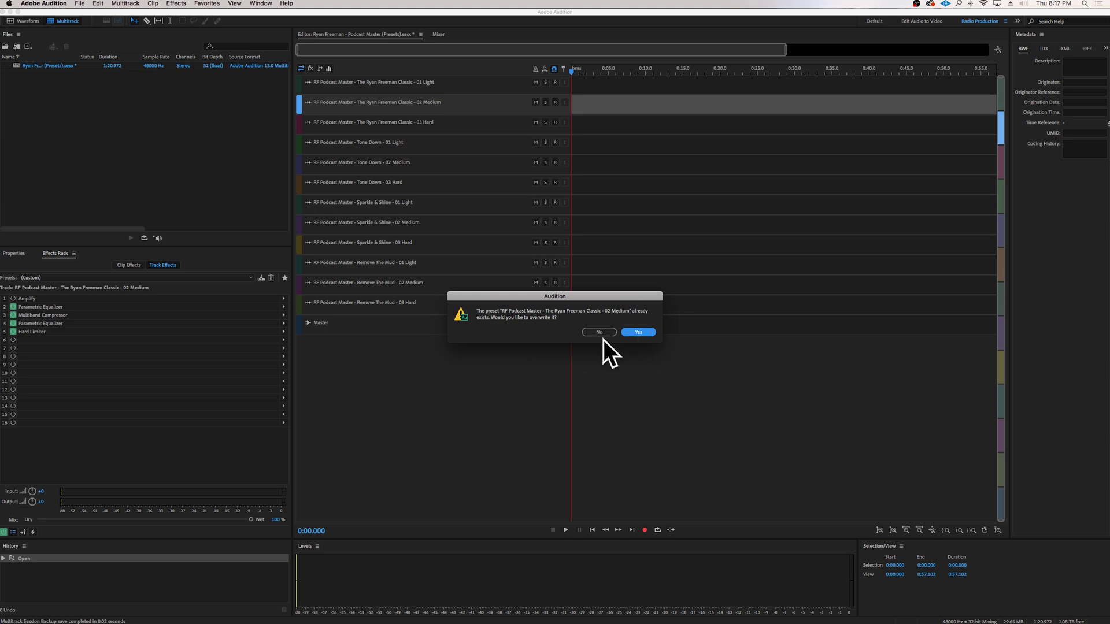
left_click(637, 333)
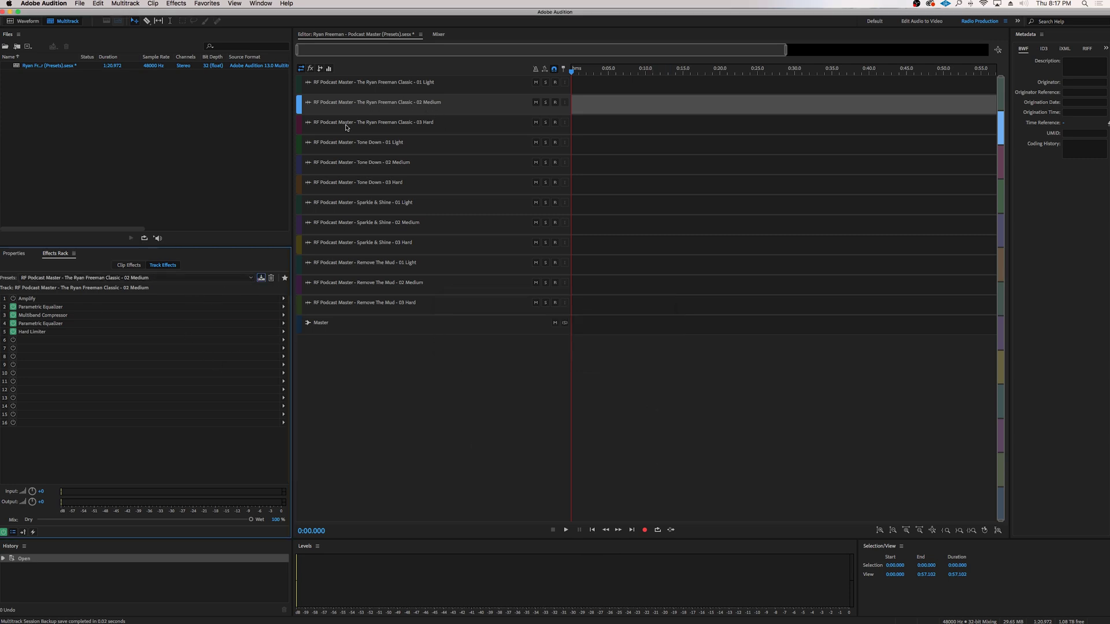
- Step through the Classic 03 Hard, Tone Down, Sparkle & Shine and Remove The Mud tracks down to Master
left_click(297, 125)
left_click(299, 144)
left_click(299, 167)
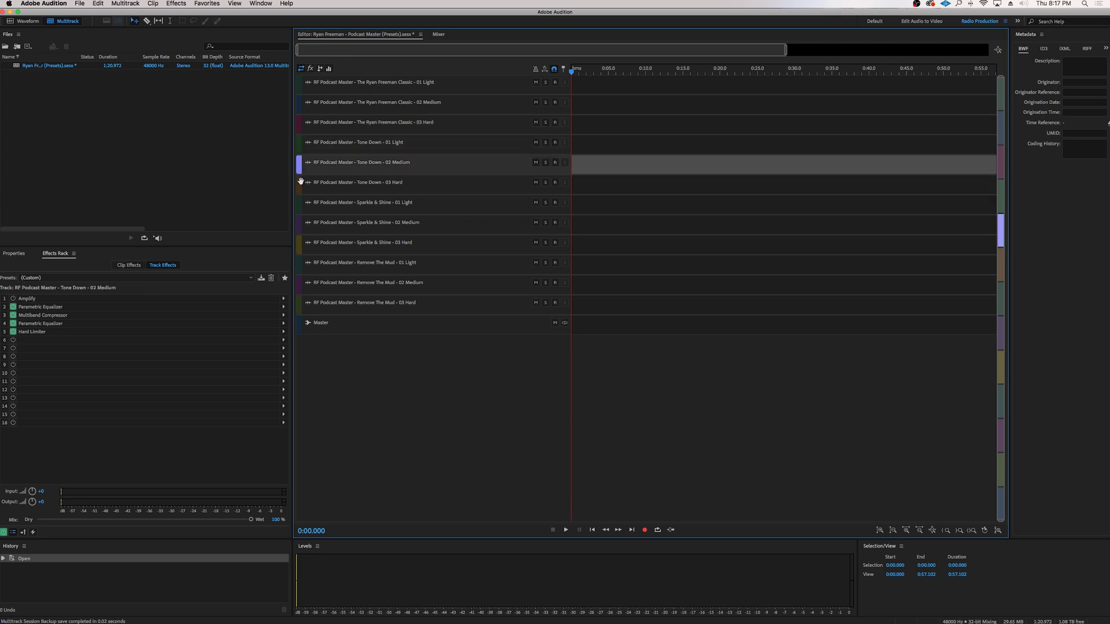
left_click(300, 183)
left_click(301, 207)
left_click(300, 225)
left_click(299, 245)
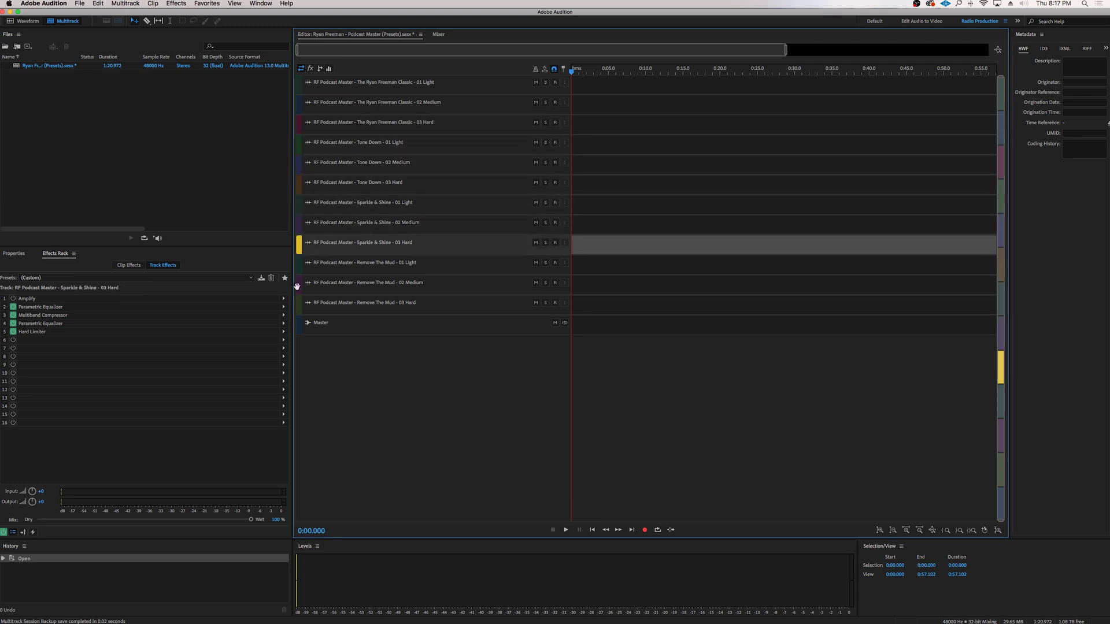
left_click(299, 287)
left_click(300, 332)
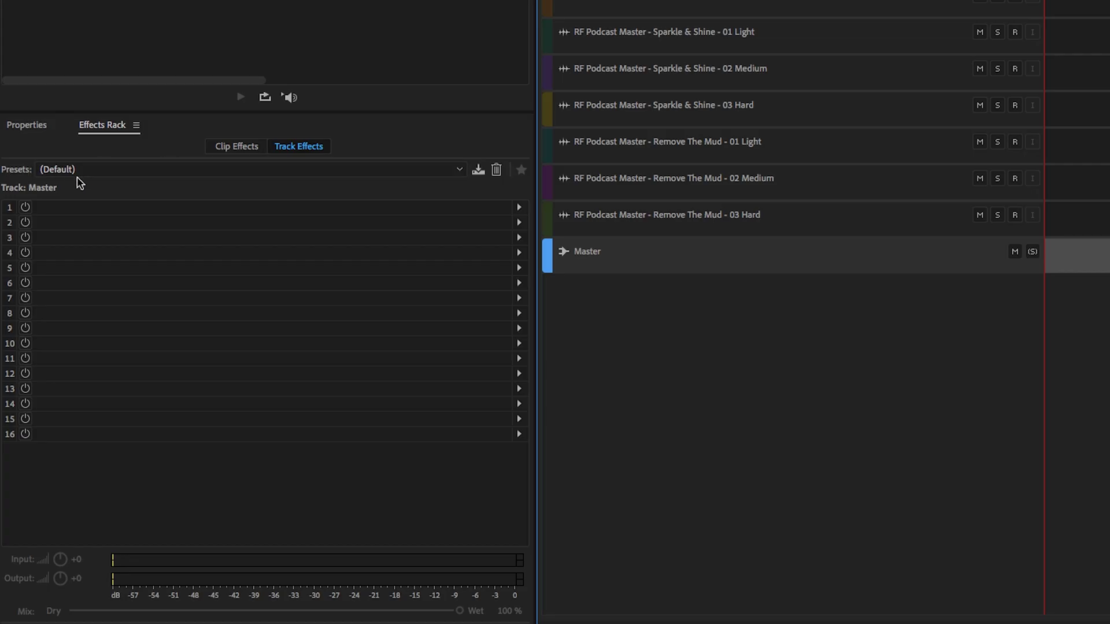
- Open the Master track's Effects Rack Presets list and scroll to the RF Podcast Master presets
left_click(456, 171)
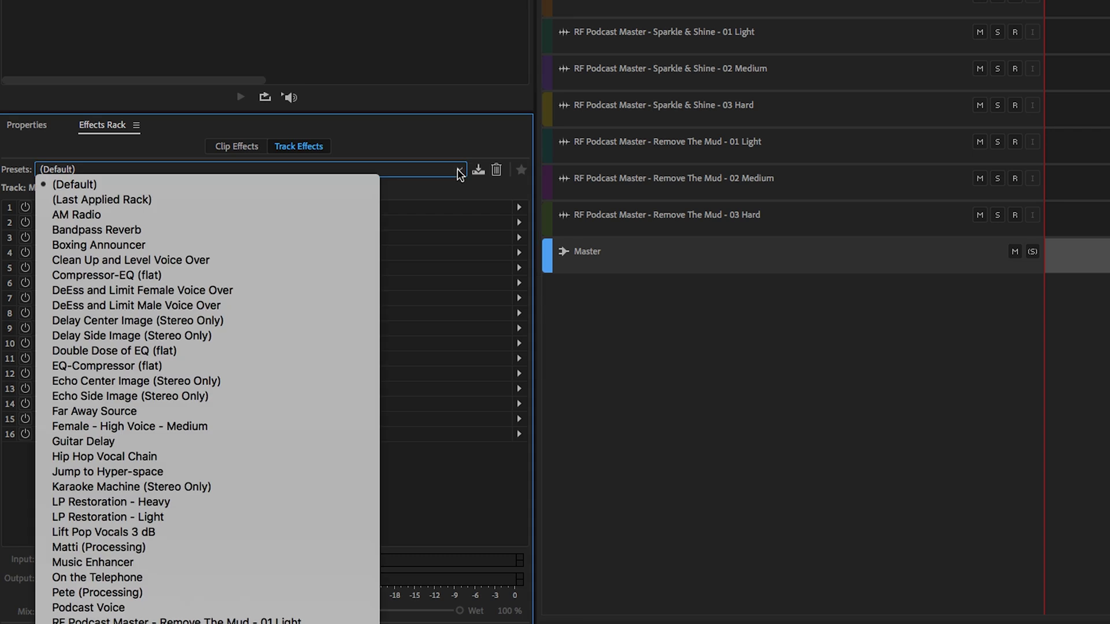
scroll(289, 232, "down", 10)
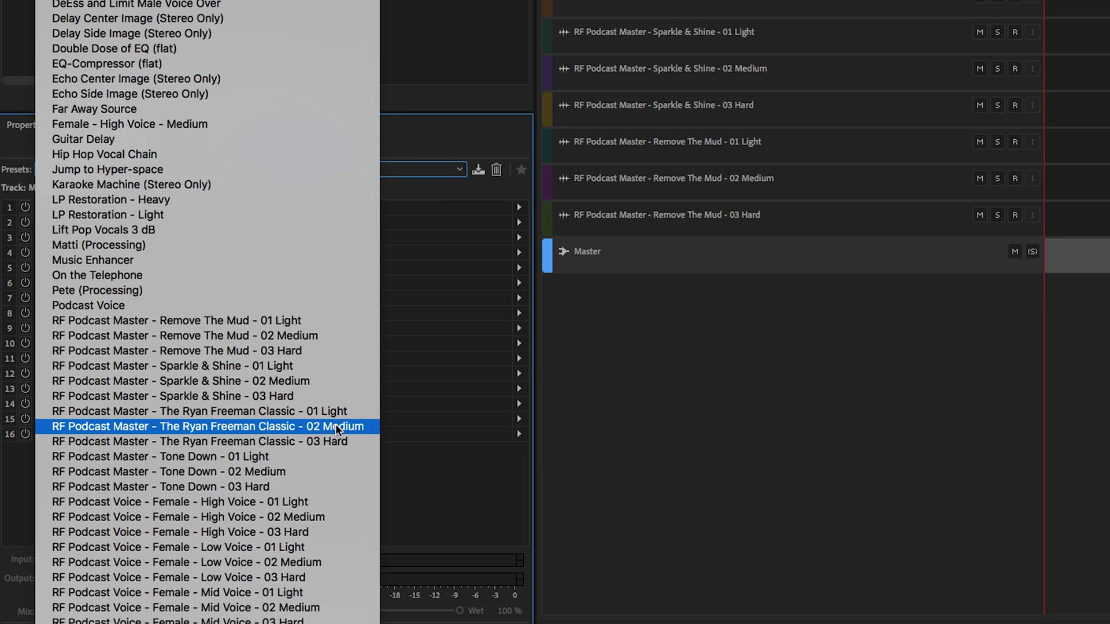
- Scroll the preset list and pick Remove The Mud - 02 Medium to close it
scroll(330, 338, "down", 3)
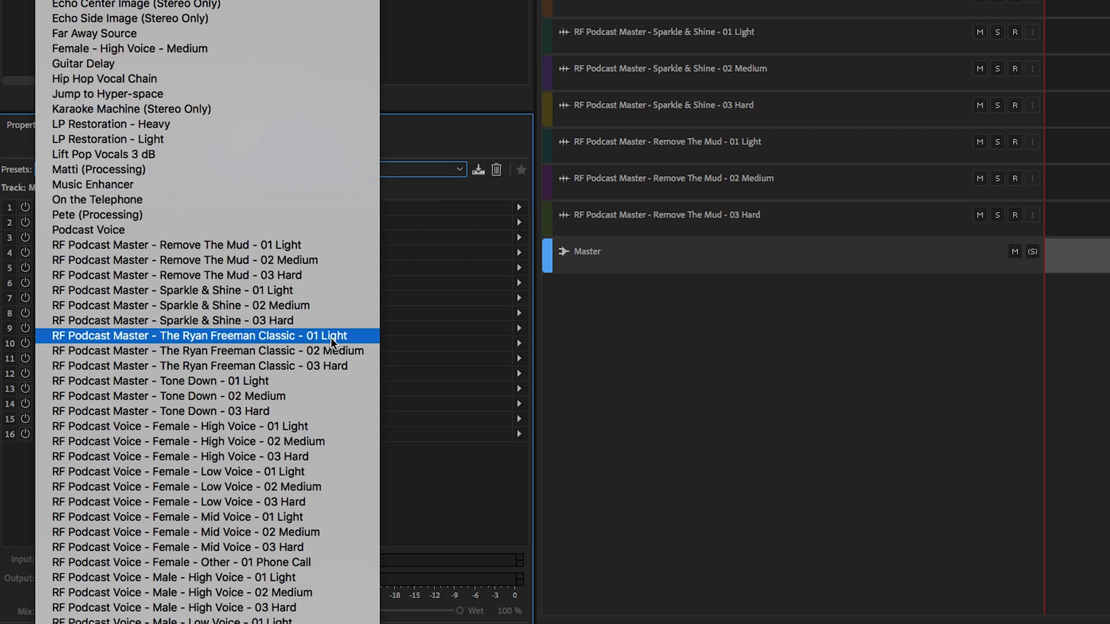
left_click(278, 261)
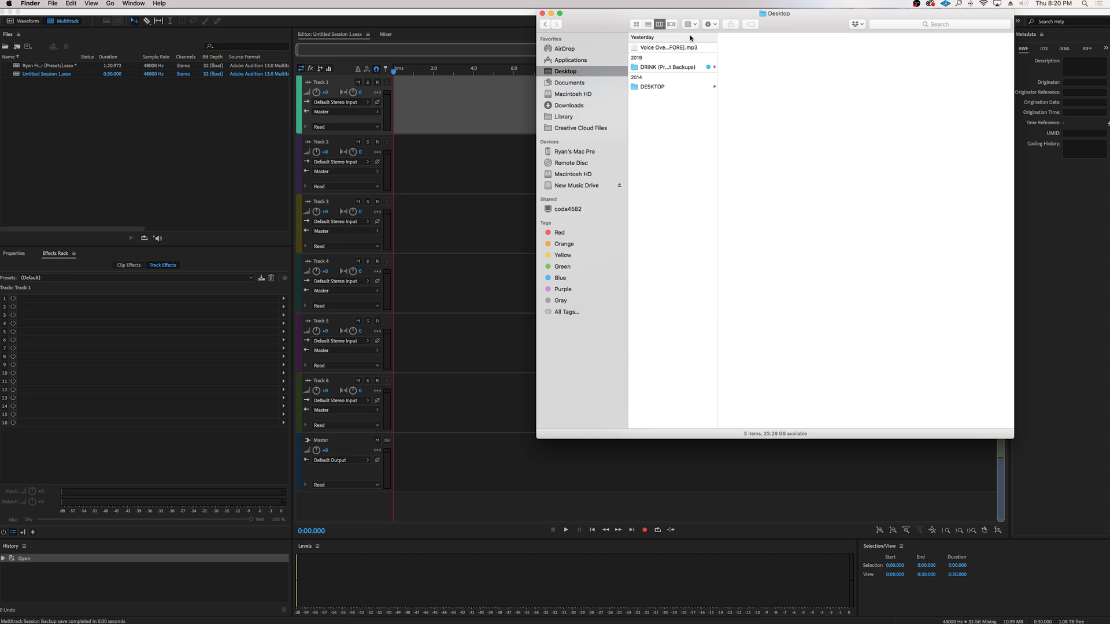
- Place Voice Over Music [BEFORE].mp3 on Track 1, play its opening briefly, and shrink the track rows
left_click_drag(670, 47, 385, 109)
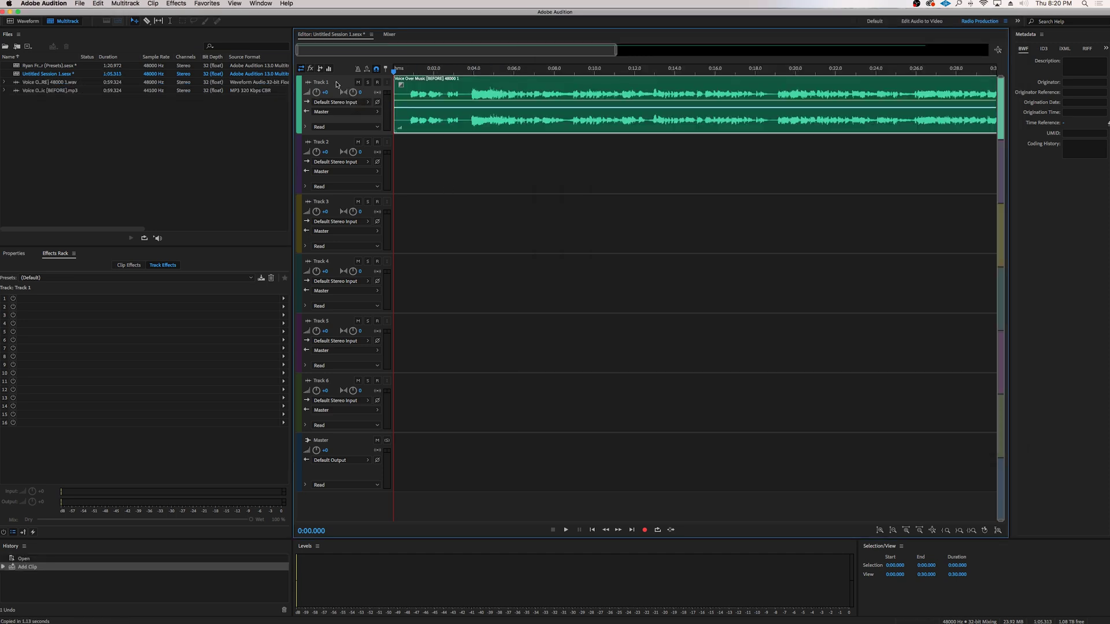
scroll(486, 147, "down", 1)
scroll(486, 147, "down", 2)
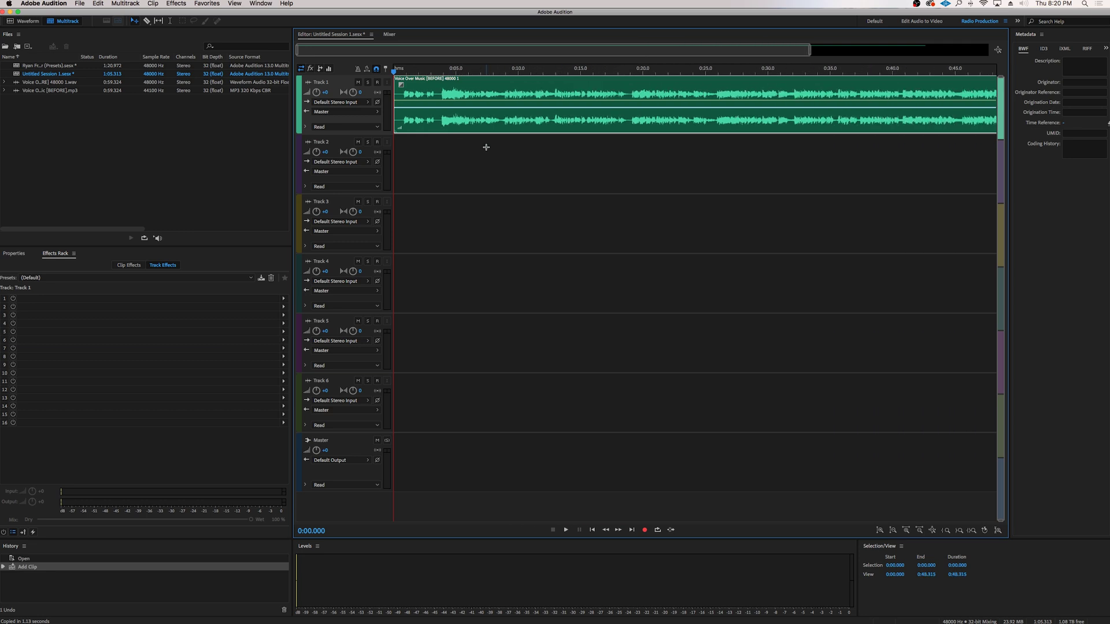
key("space")
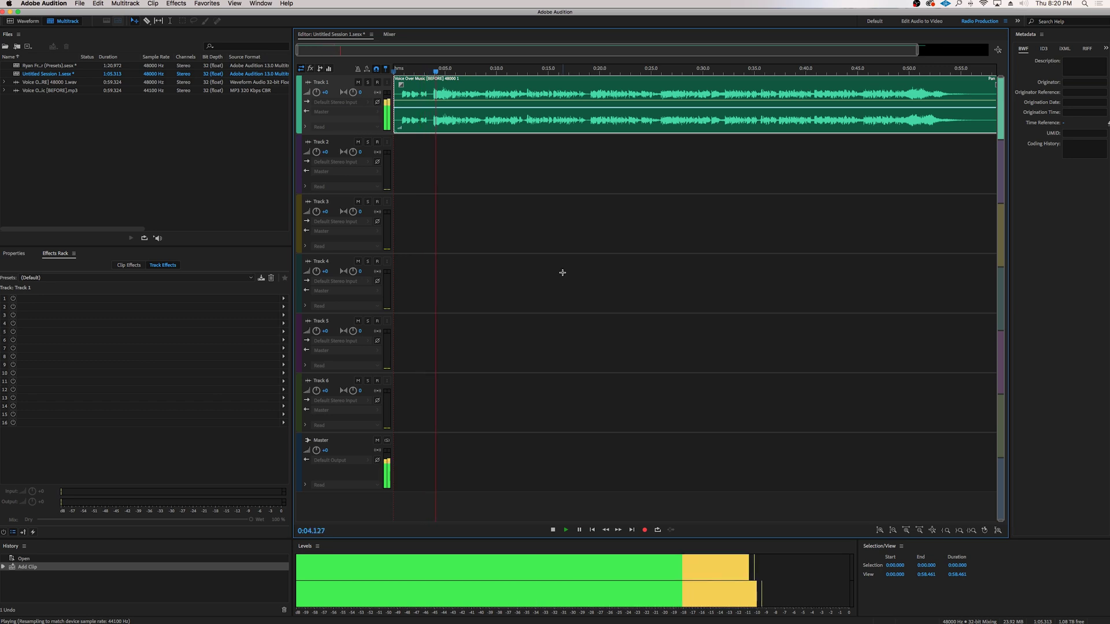
key("space")
scroll(352, 175, "down", 3)
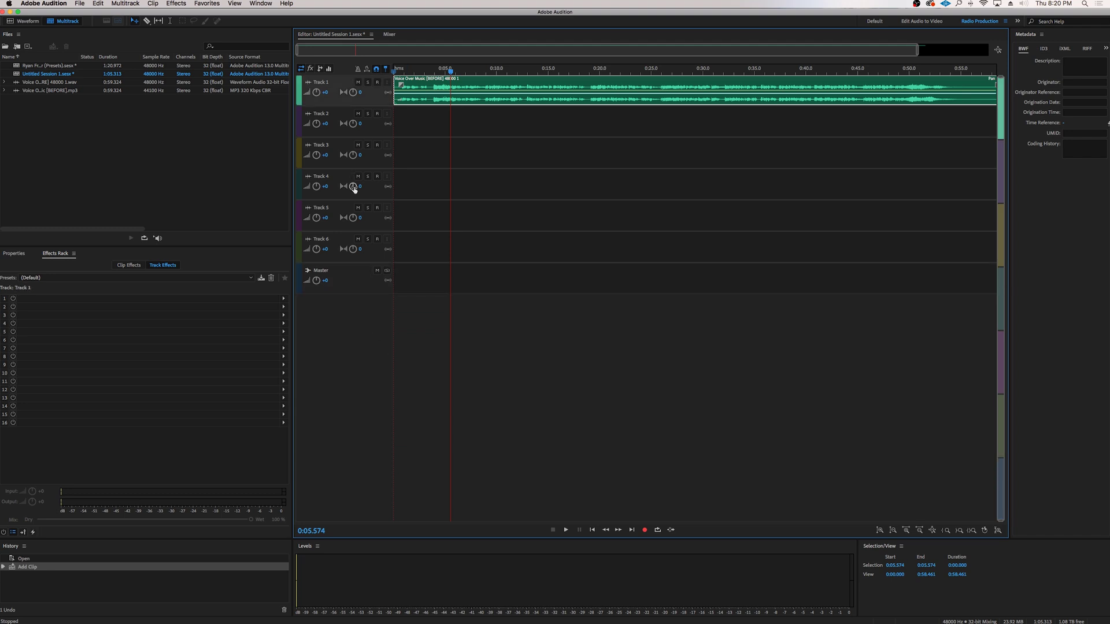
mouse_move(354, 189)
key("space")
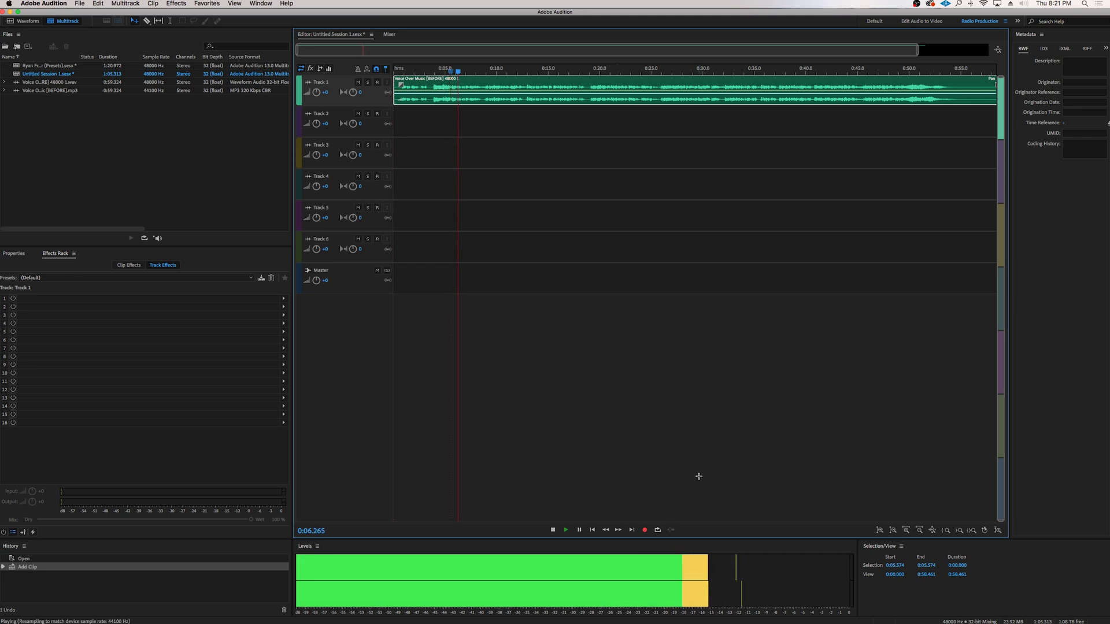
key("space")
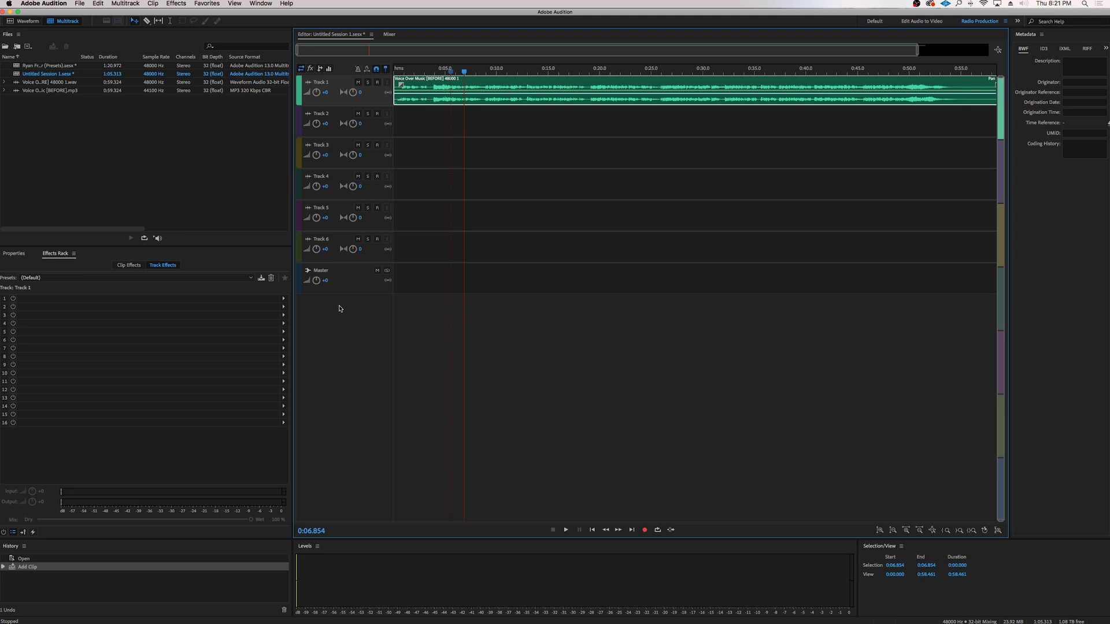
- Load the RF Podcast Master - The Ryan Freeman Classic - 02 Medium rack preset onto the Master track and open Amplify
left_click(346, 274)
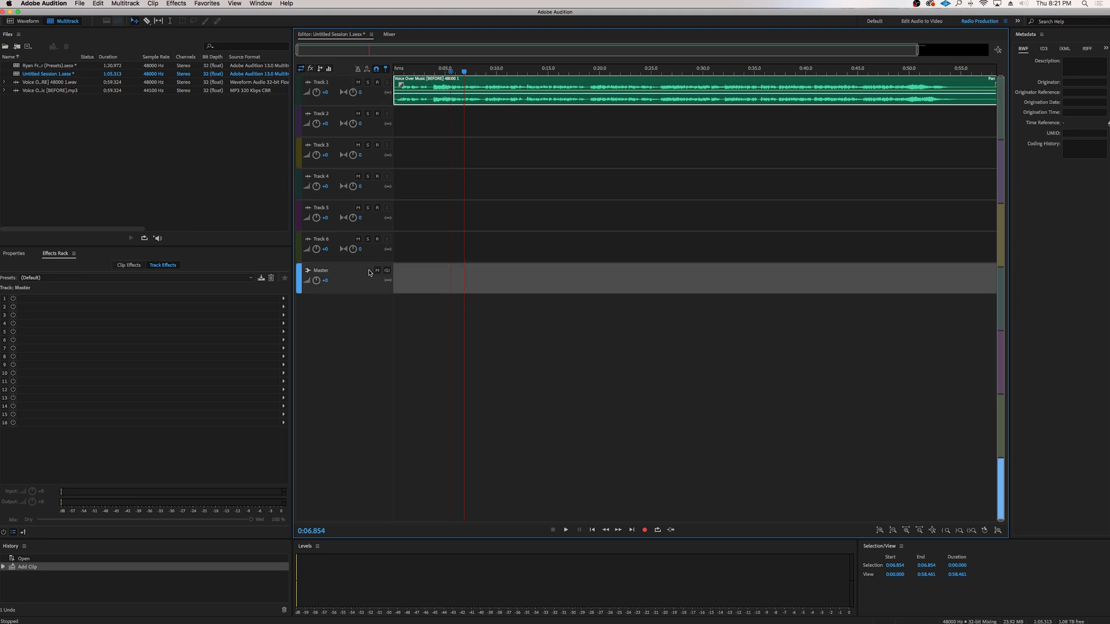
left_click(194, 278)
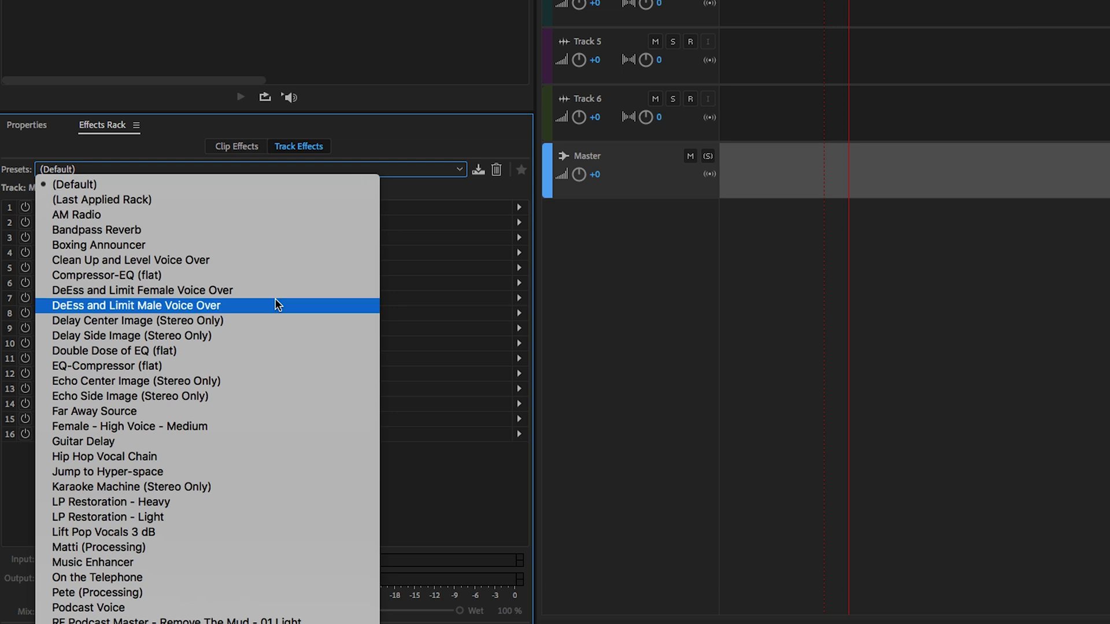
scroll(150, 349, "down", 5)
scroll(276, 298, "down", 4)
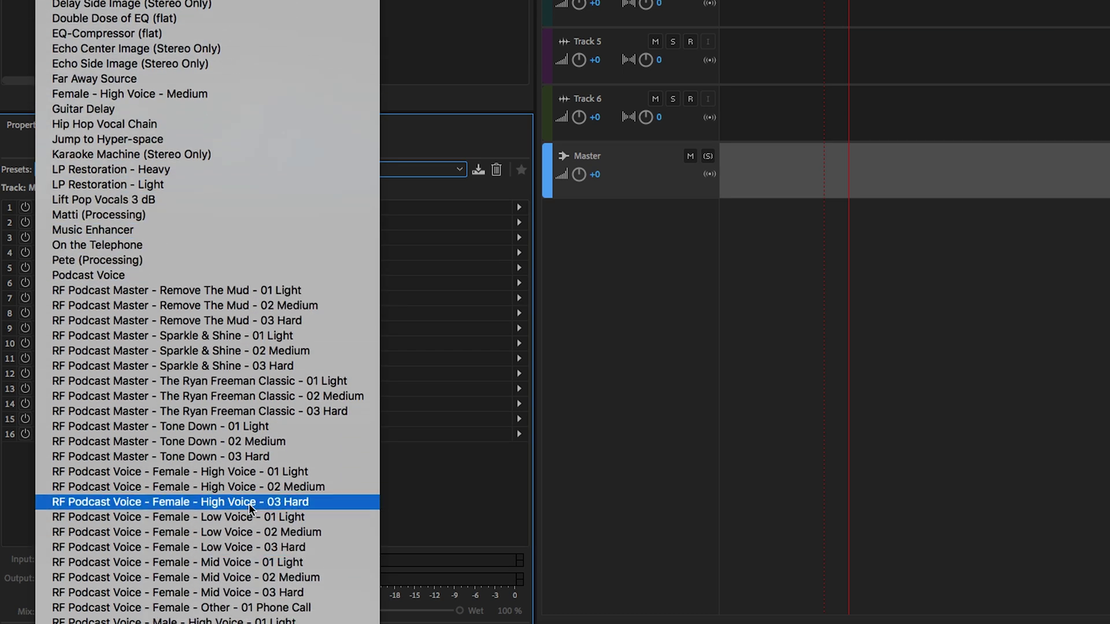
left_click(289, 396)
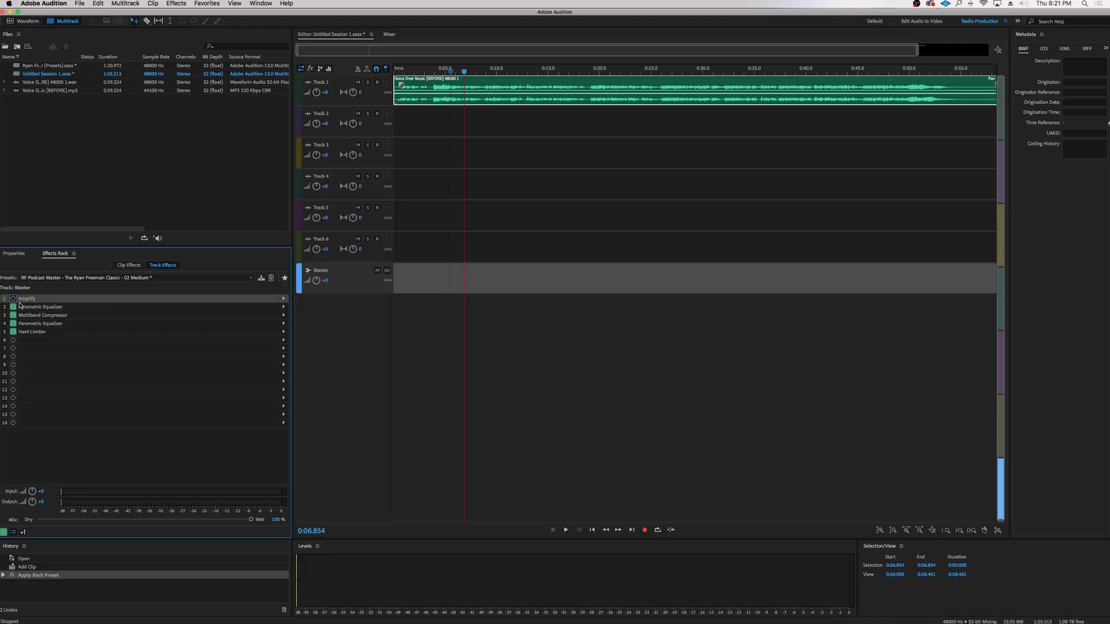
double_click(24, 299)
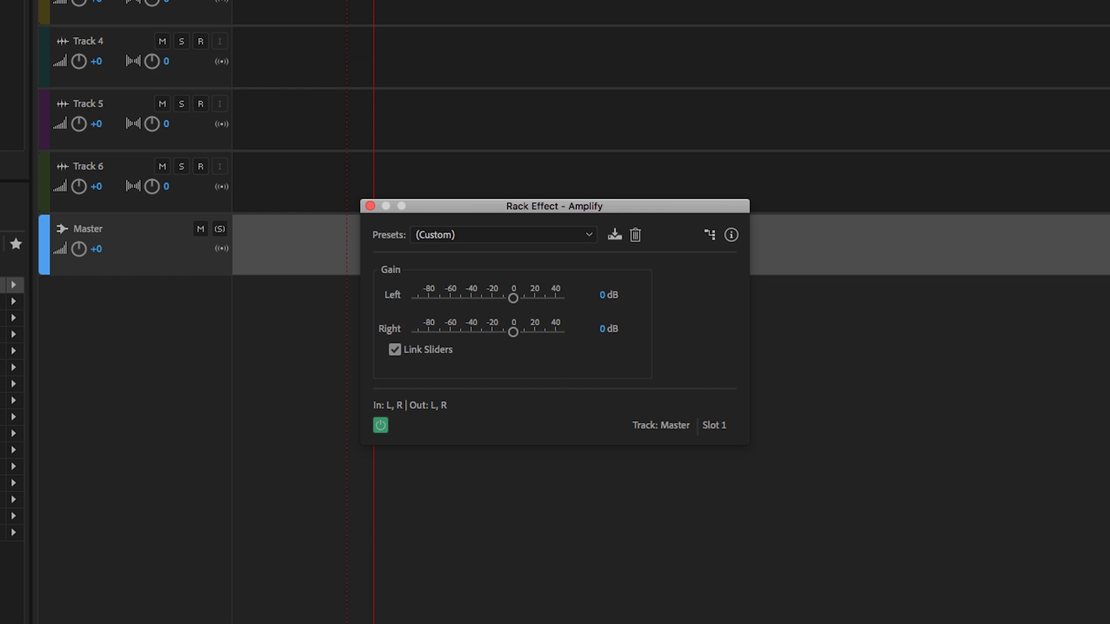
- Adjust the linked Amplify Gain sliders to 3.71 dB, close the dialog, and bypass Amplify
left_click_drag(512, 299, 508, 300)
left_click_drag(502, 297, 515, 297)
left_click(370, 207)
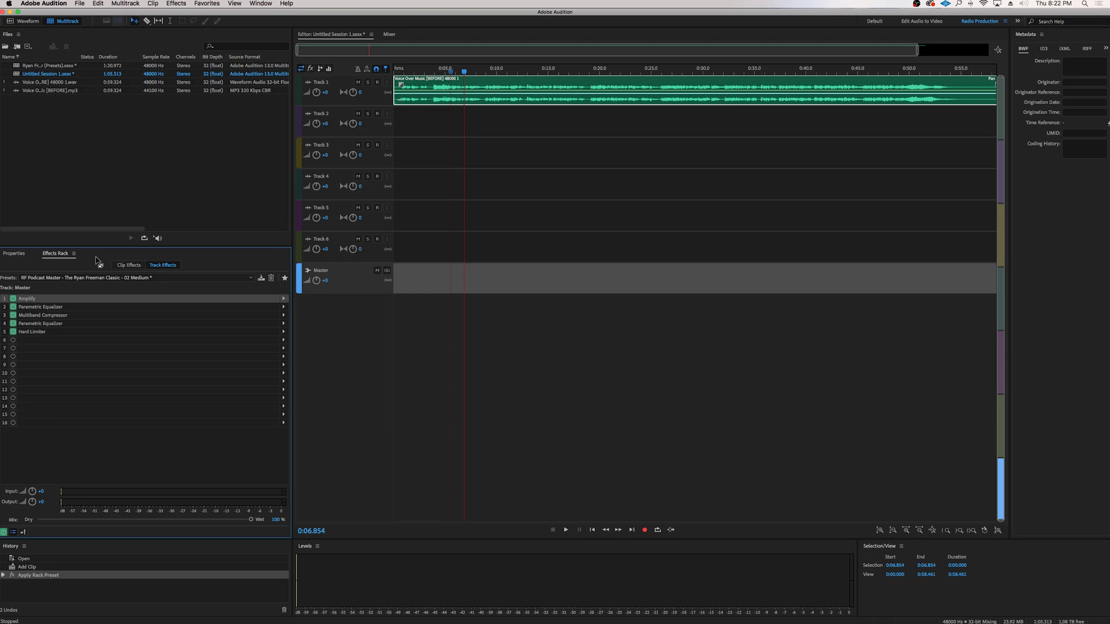
left_click(14, 299)
- Drag Track 1's bottom edge far down so its waveform displays large
left_click_drag(384, 107, 380, 244)
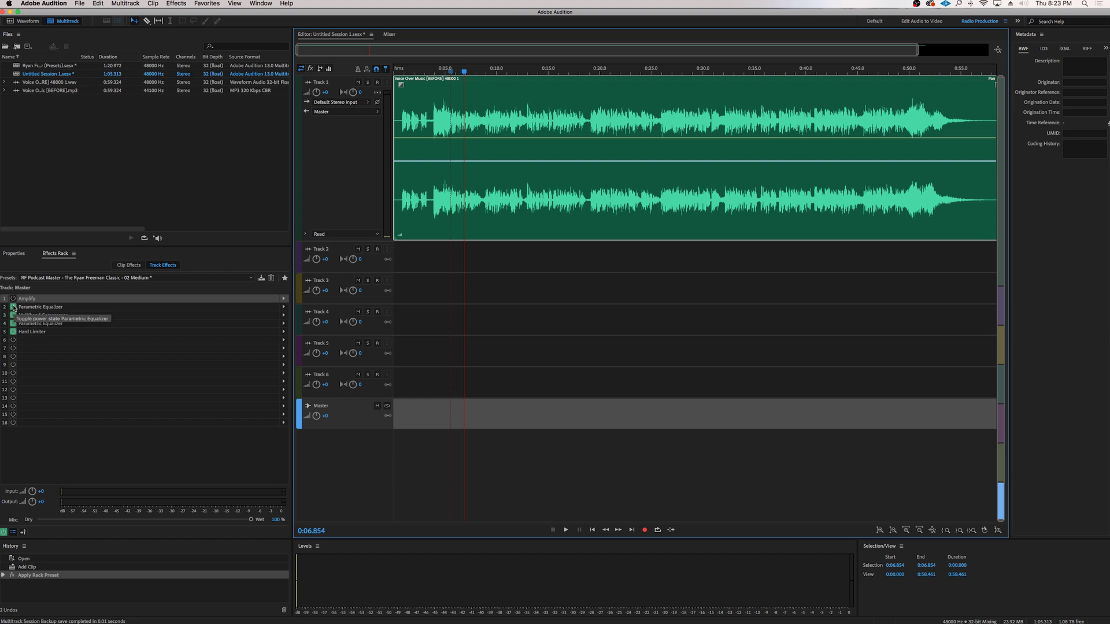
- Bypass both Parametric Equalizers, the Multiband Compressor and the Hard Limiter on the Master rack
left_click(12, 325)
left_click(13, 307)
left_click(12, 315)
left_click(13, 323)
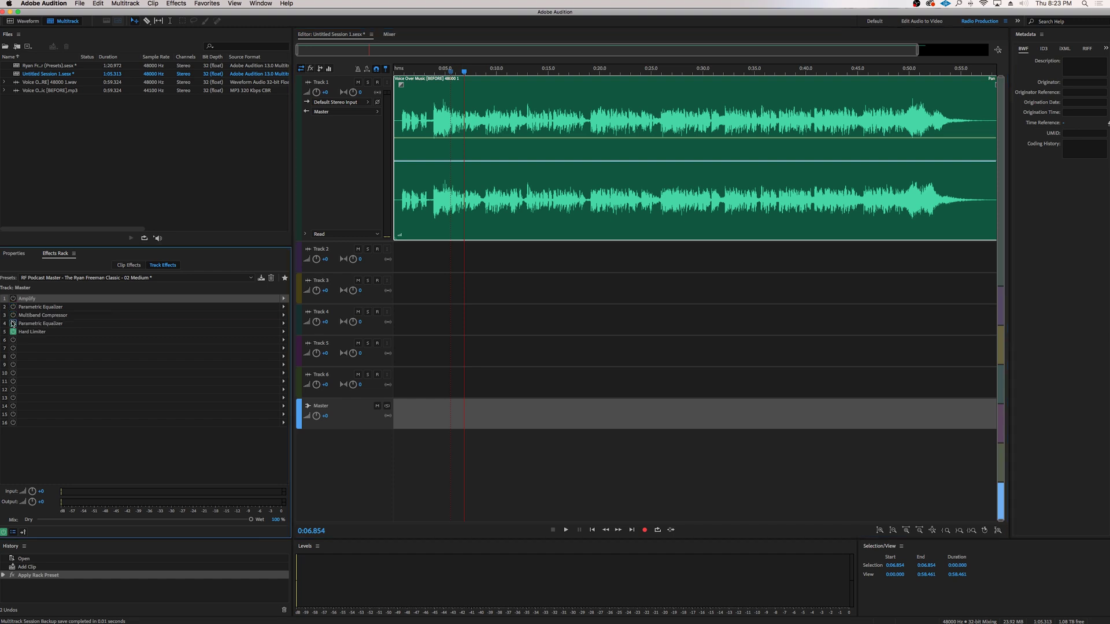
left_click(13, 332)
- Play the clip from near its start without the mastering effects, then stop and rewind
left_click(400, 74)
key("space")
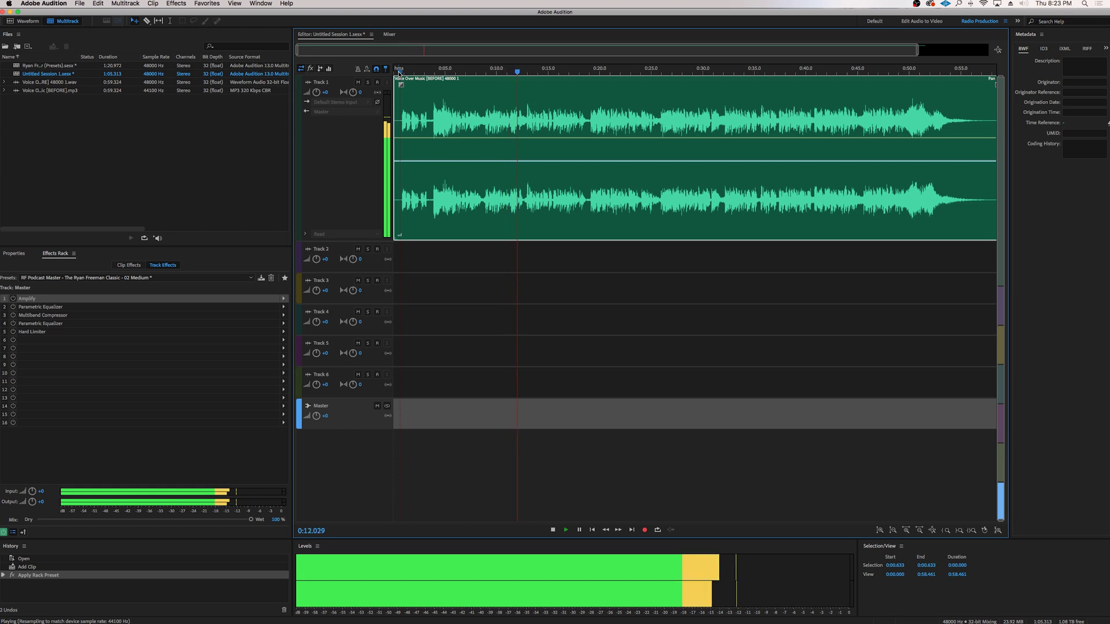
key("space")
left_click(398, 71)
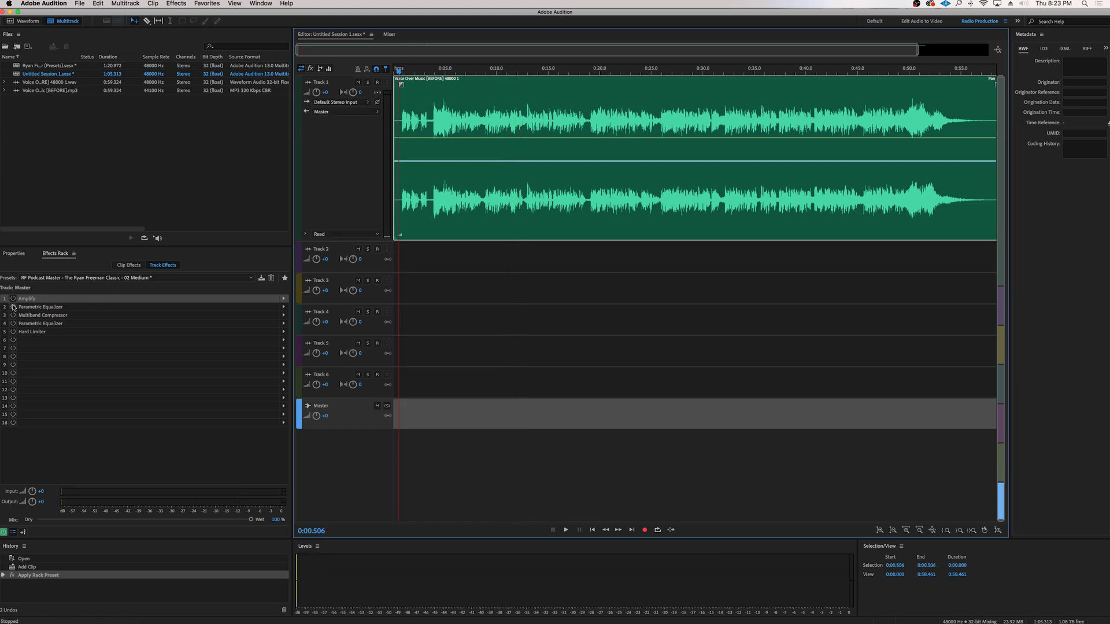
- Switch both Parametric Equalizers, the Multiband Compressor and the Hard Limiter back on
left_click(13, 307)
left_click(12, 316)
left_click(12, 324)
left_click(12, 332)
key("space")
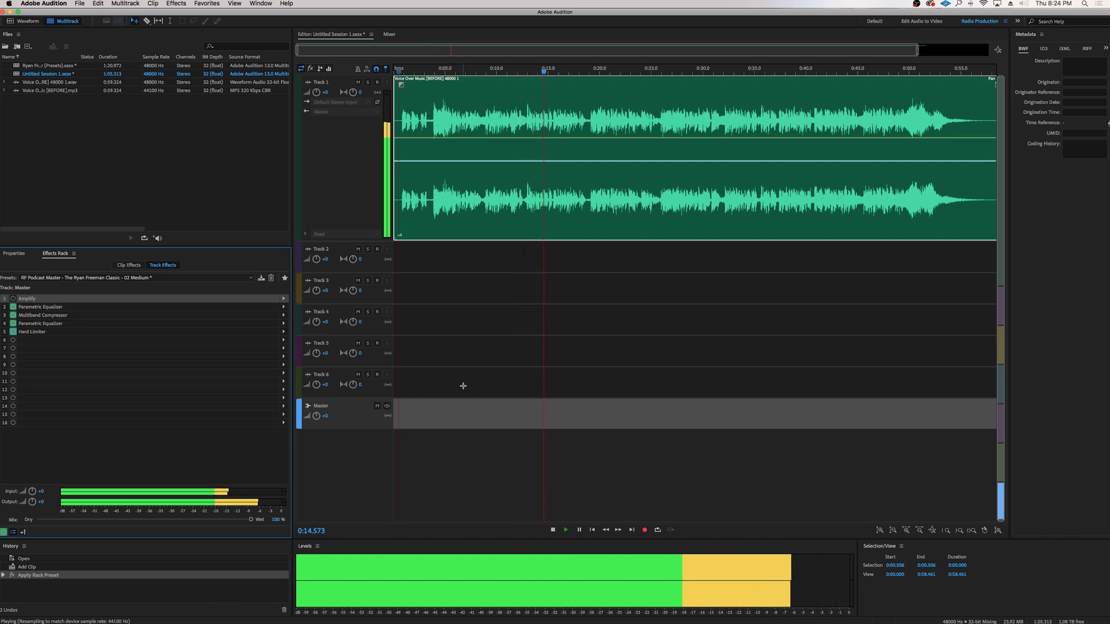
key("space")
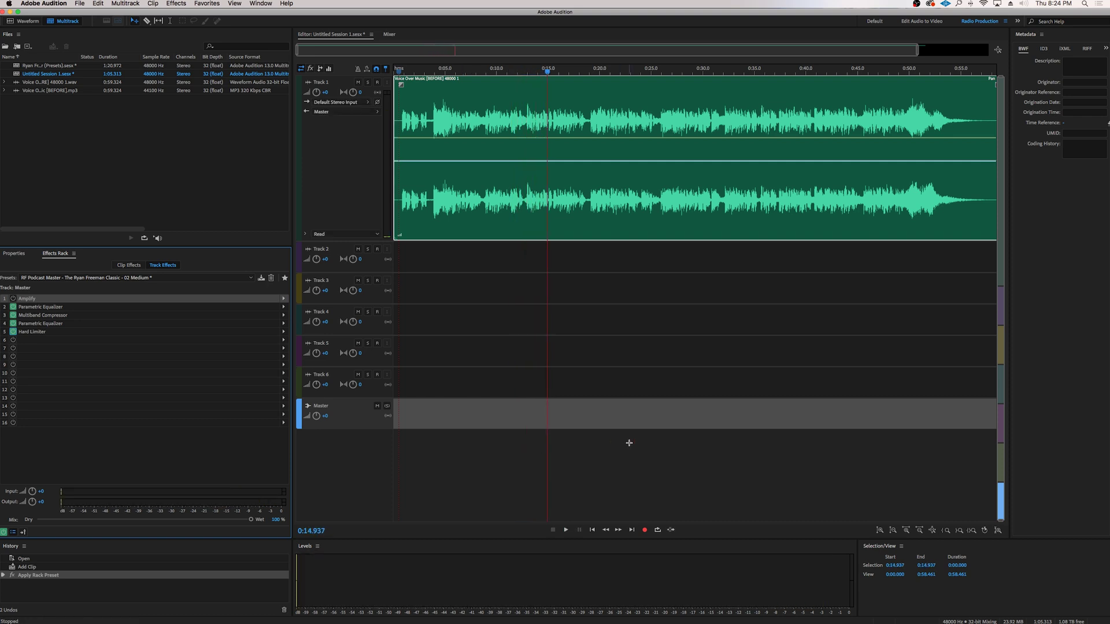
left_click_drag(653, 450, 495, 453)
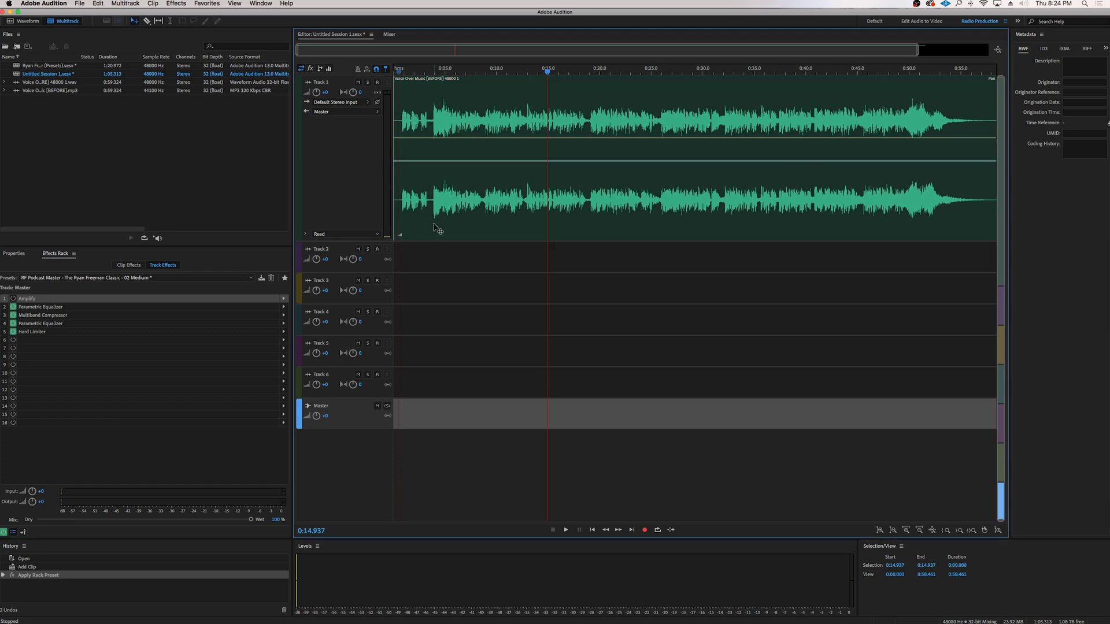
left_click(348, 188)
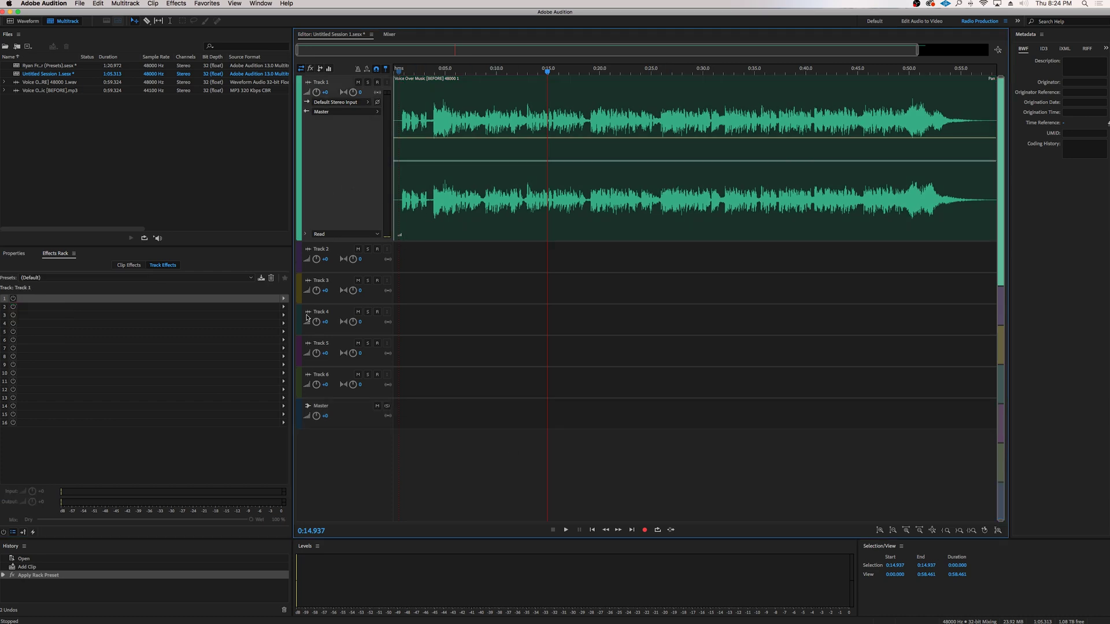
left_click(352, 418)
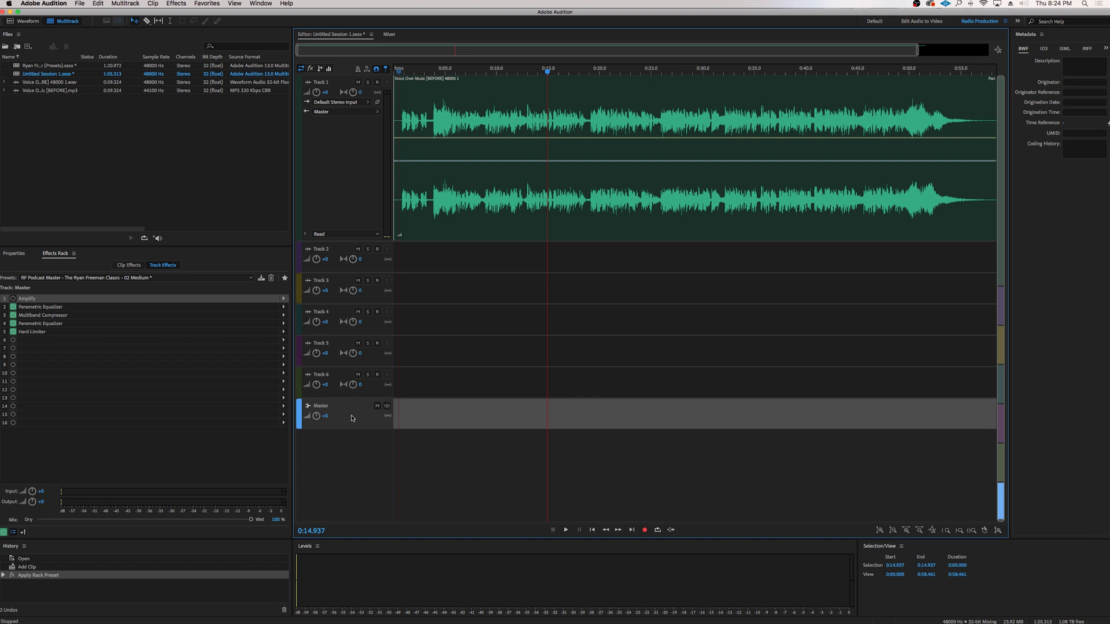